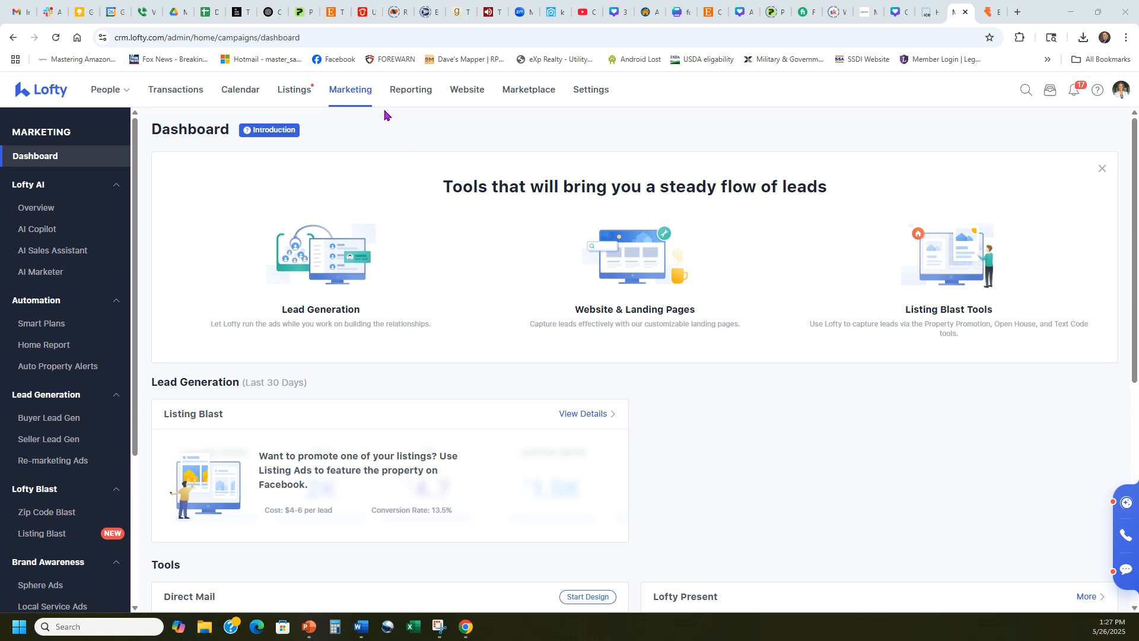
# Start a new landing page from the Price Reduced Listings template
pyautogui.scroll(-4, 74, 410)
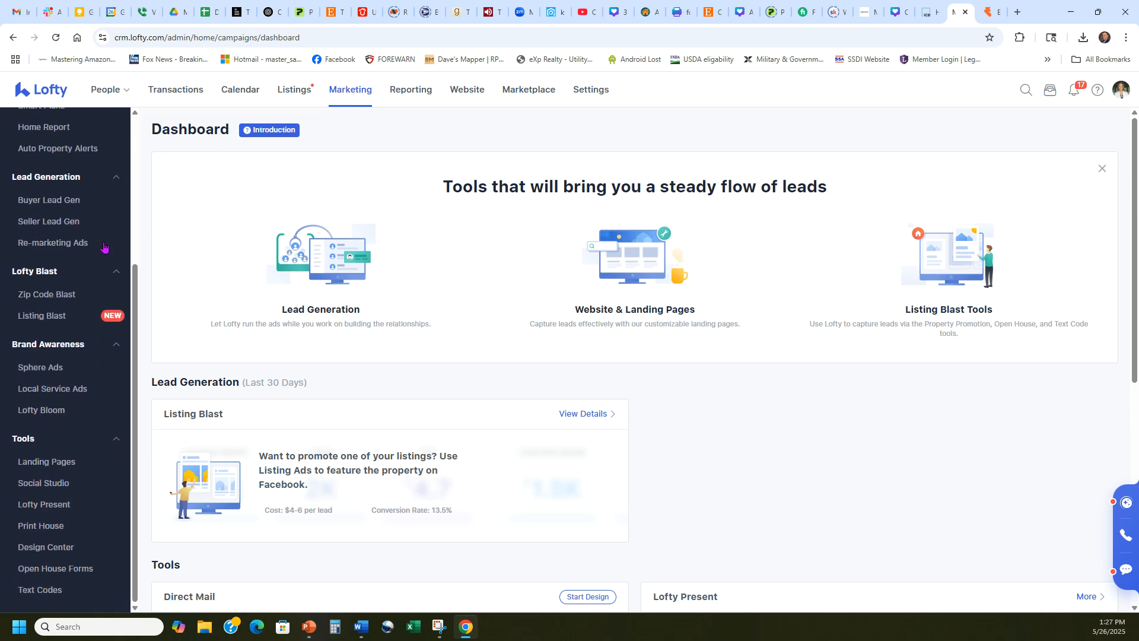
pyautogui.click(70, 465)
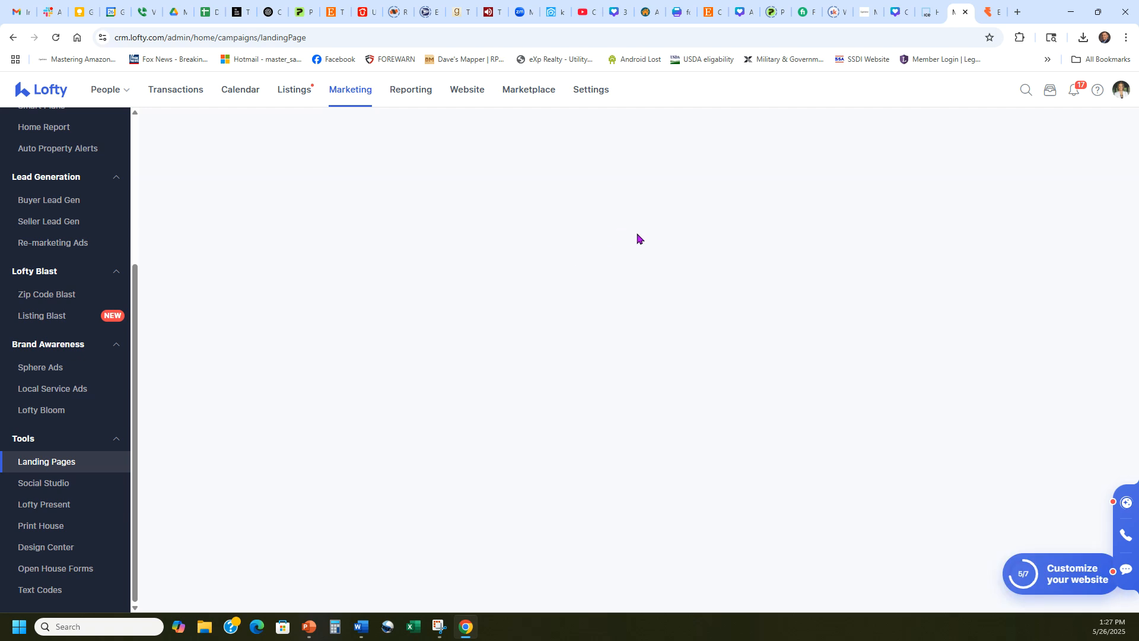
pyautogui.click(446, 135)
pyautogui.scroll(-3, 755, 213)
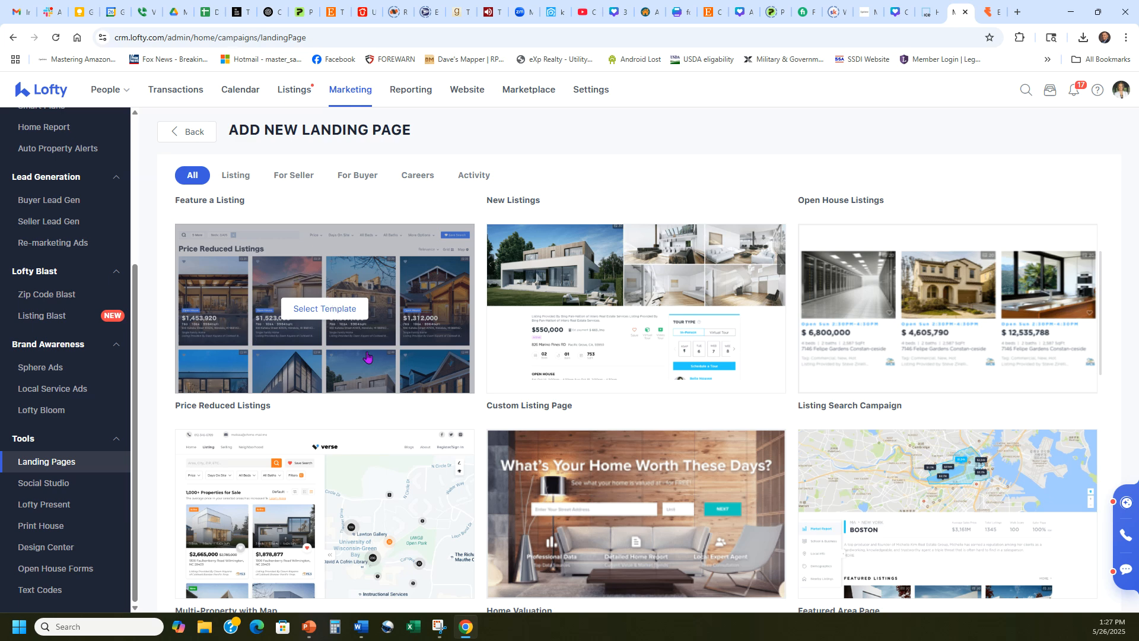
pyautogui.click(319, 313)
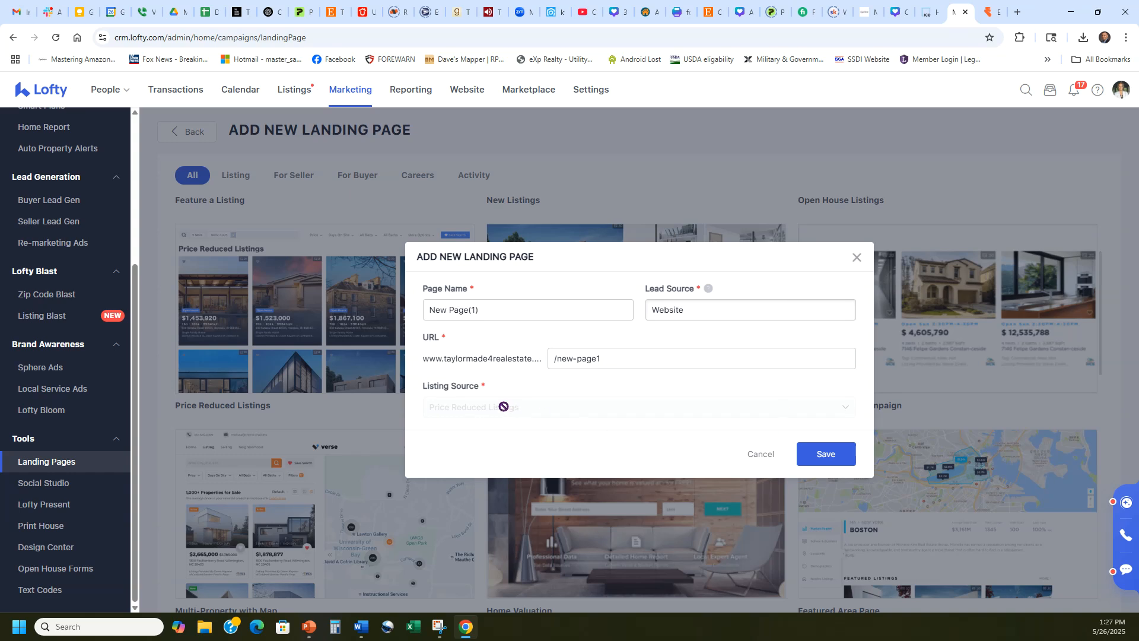
# Name the page "Price reduced listings", let its URL update to /price-reduced-listings, and save it
pyautogui.tripleClick(507, 316)
pyautogui.write('Price reduced listings')
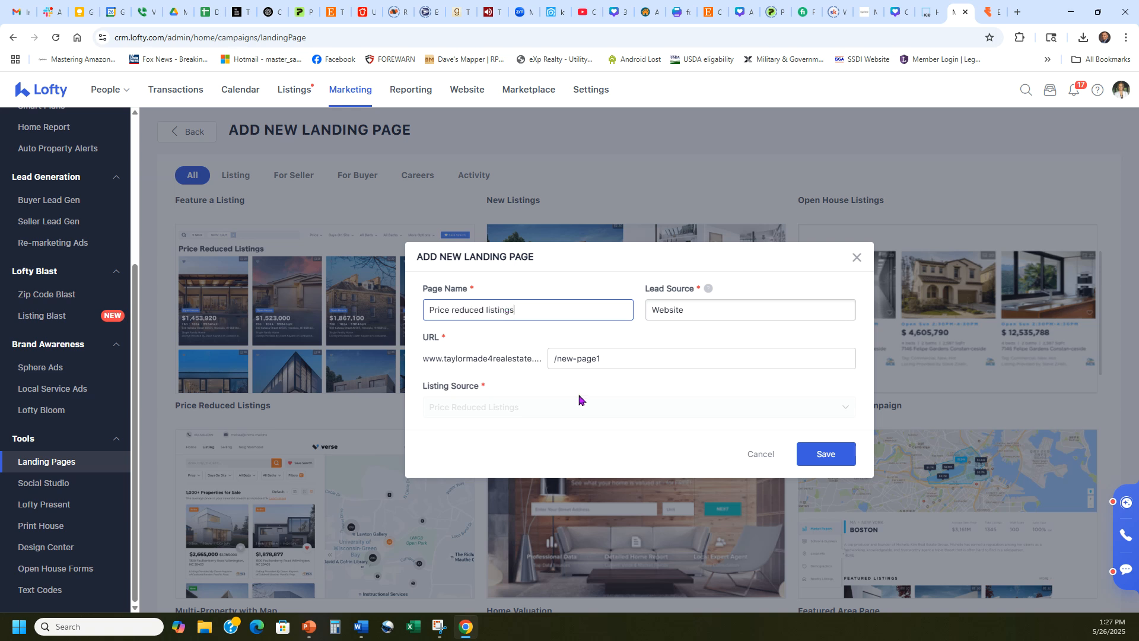
pyautogui.click(680, 394)
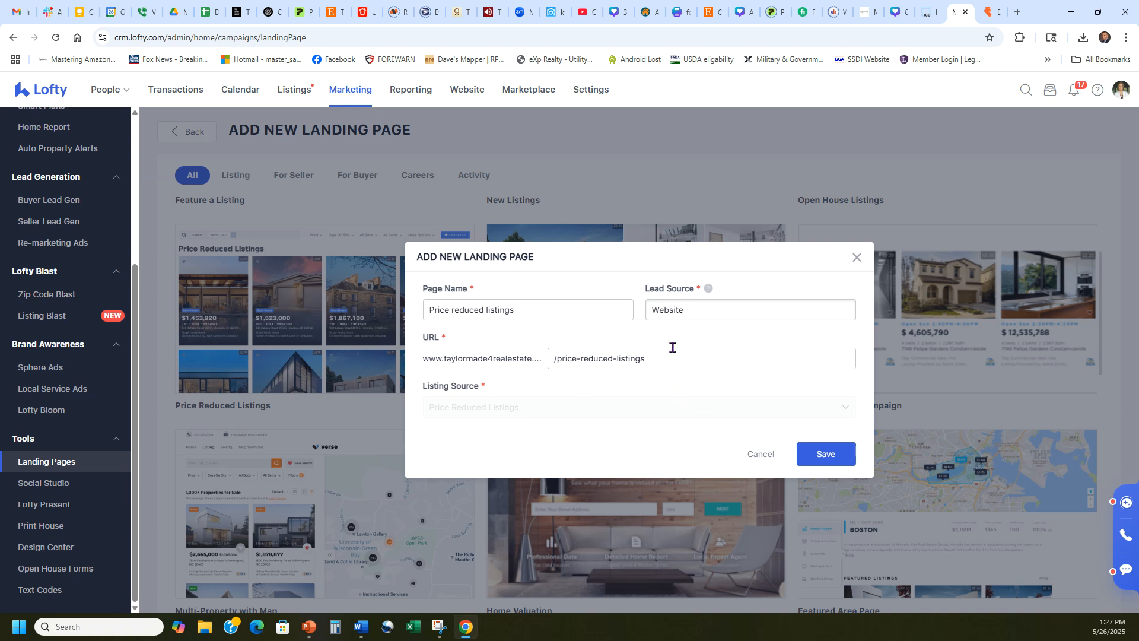
pyautogui.click(822, 456)
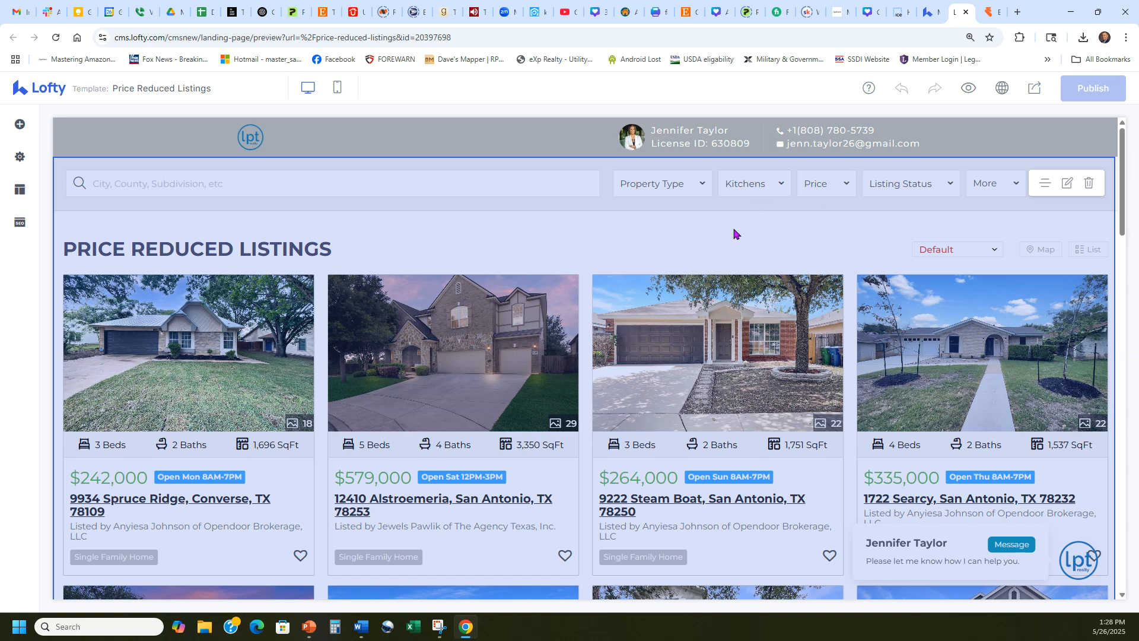
# Look over the listings page preview and the editor's block, settings, layout and SEO options
pyautogui.scroll(-8, 494, 321)
pyautogui.scroll(8, 516, 302)
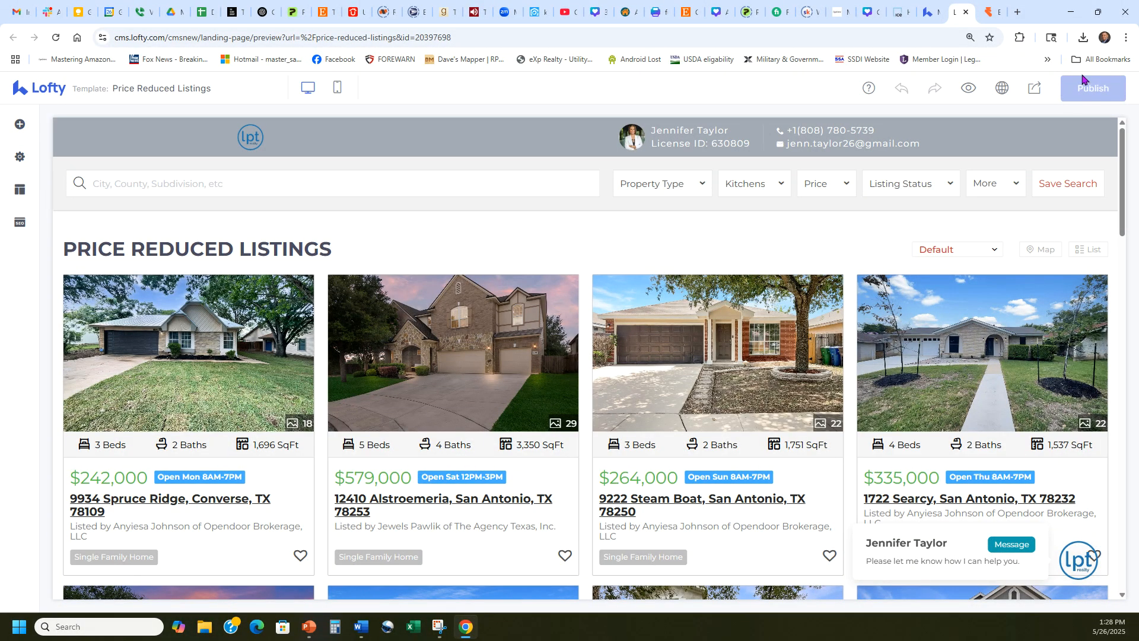
pyautogui.click(19, 124)
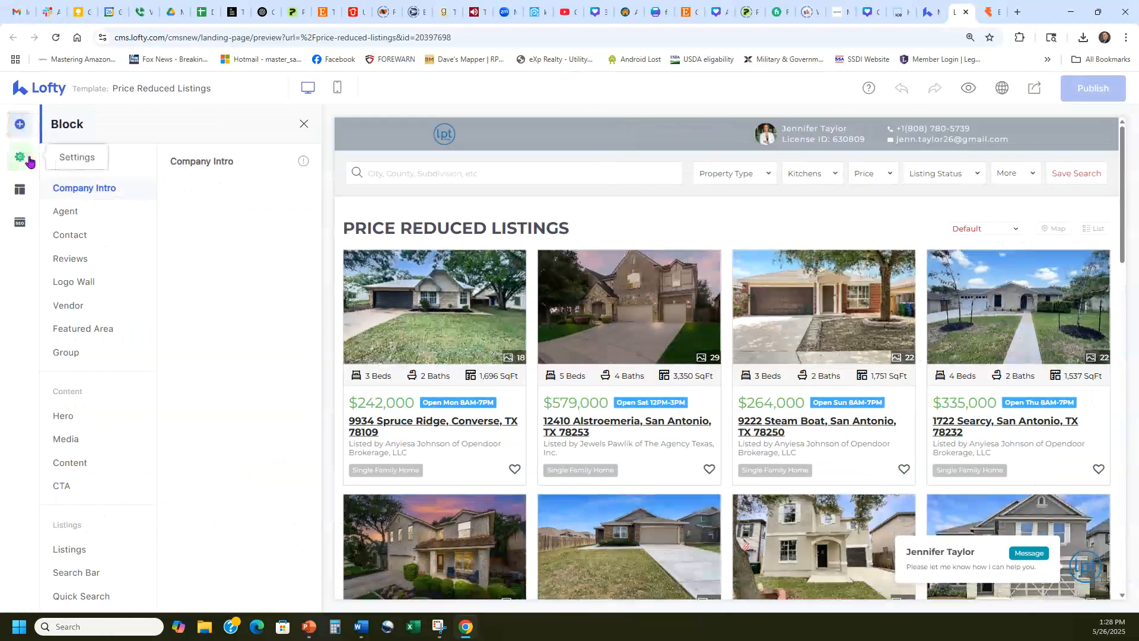
pyautogui.click(19, 156)
pyautogui.click(18, 193)
pyautogui.click(20, 222)
pyautogui.click(20, 124)
pyautogui.click(19, 156)
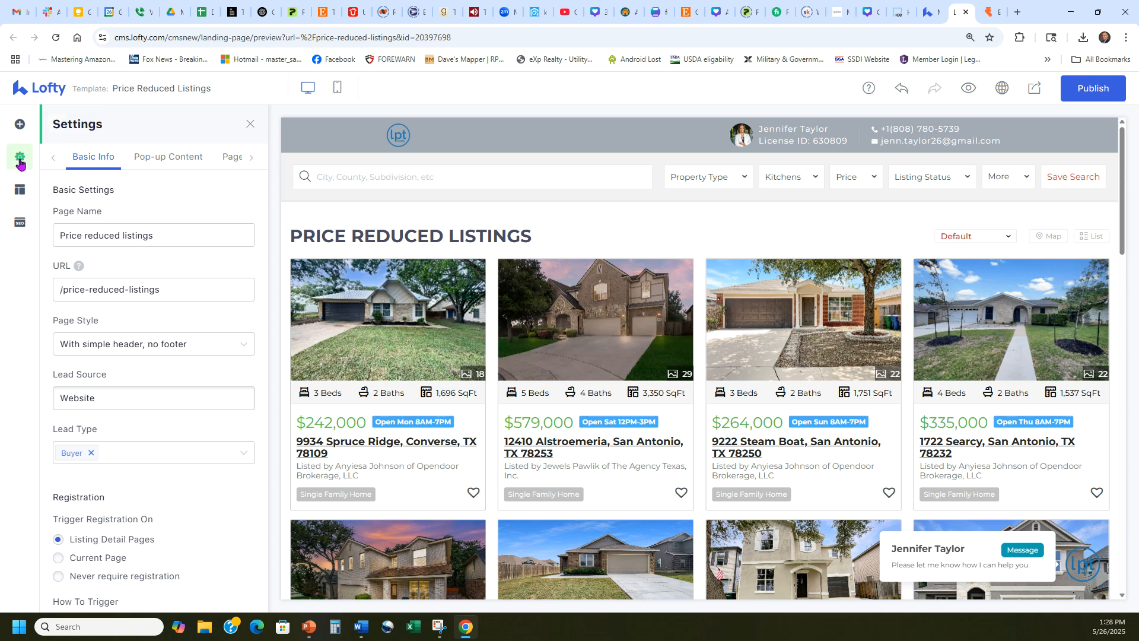
# View the page tracking settings for the Google Analytics account and Facebook Pixel ID
pyautogui.click(230, 157)
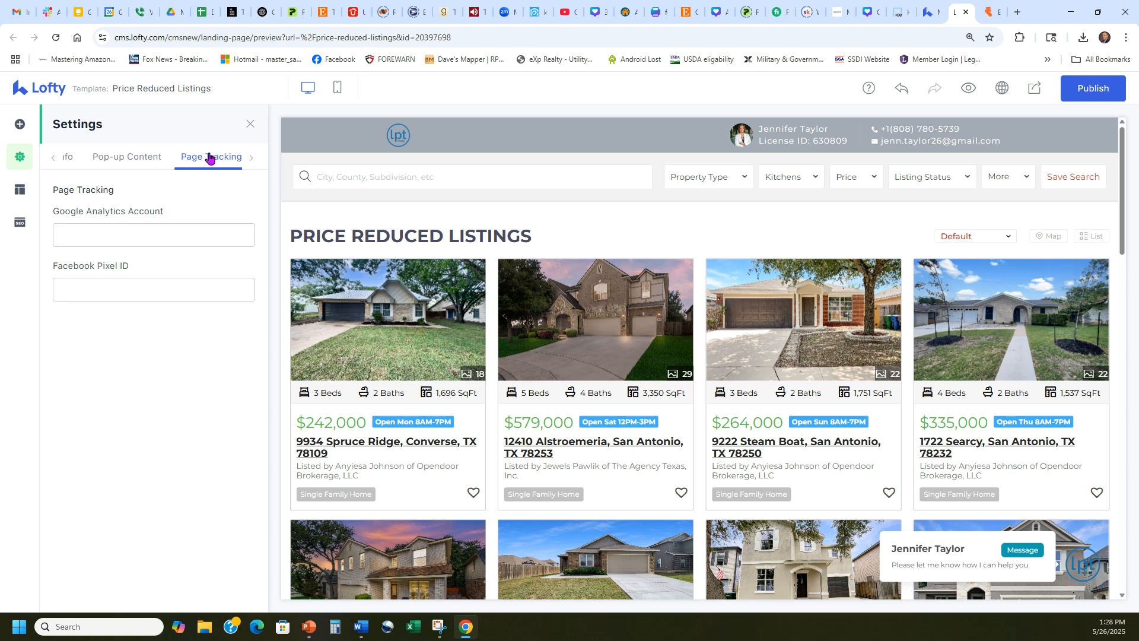
pyautogui.click(184, 236)
pyautogui.click(167, 284)
pyautogui.click(150, 239)
pyautogui.click(148, 285)
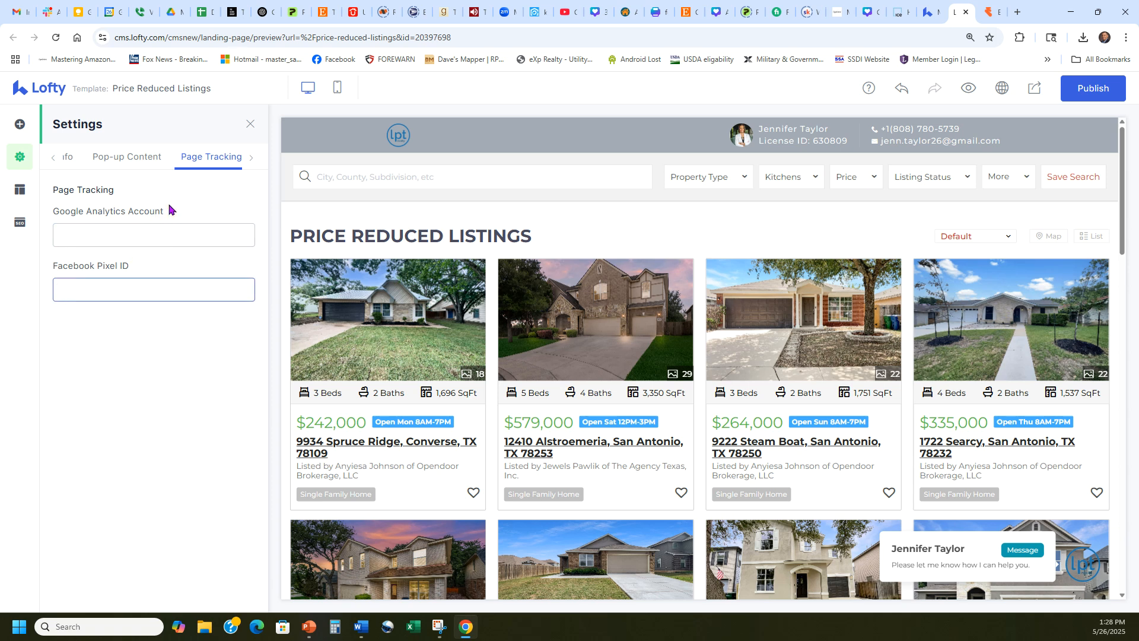
pyautogui.click(156, 234)
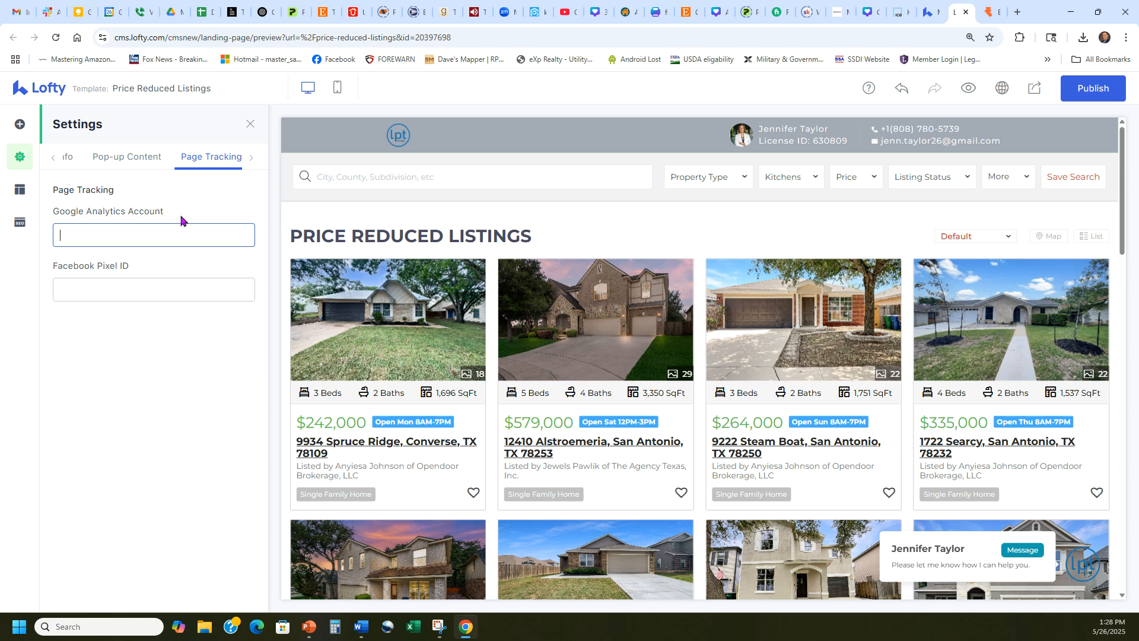
# Enter the SEO keywords "price reduction on homes, homes for sale in san antonio, good deals on homes for sale," for keyword relevance
pyautogui.click(18, 235)
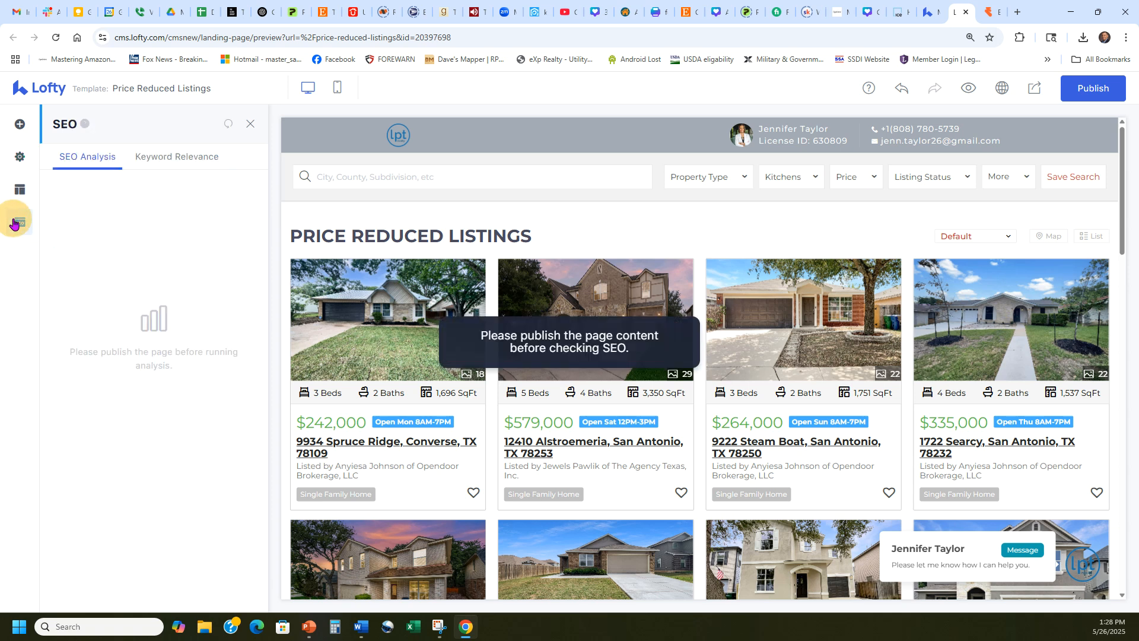
pyautogui.click(196, 157)
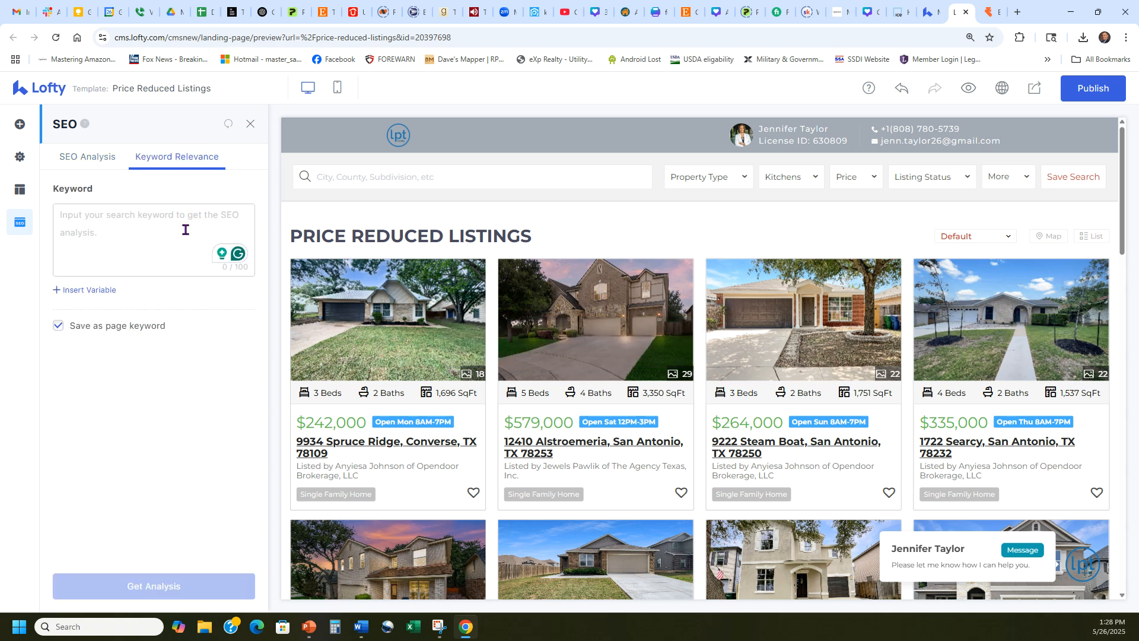
pyautogui.write('price reduction on')
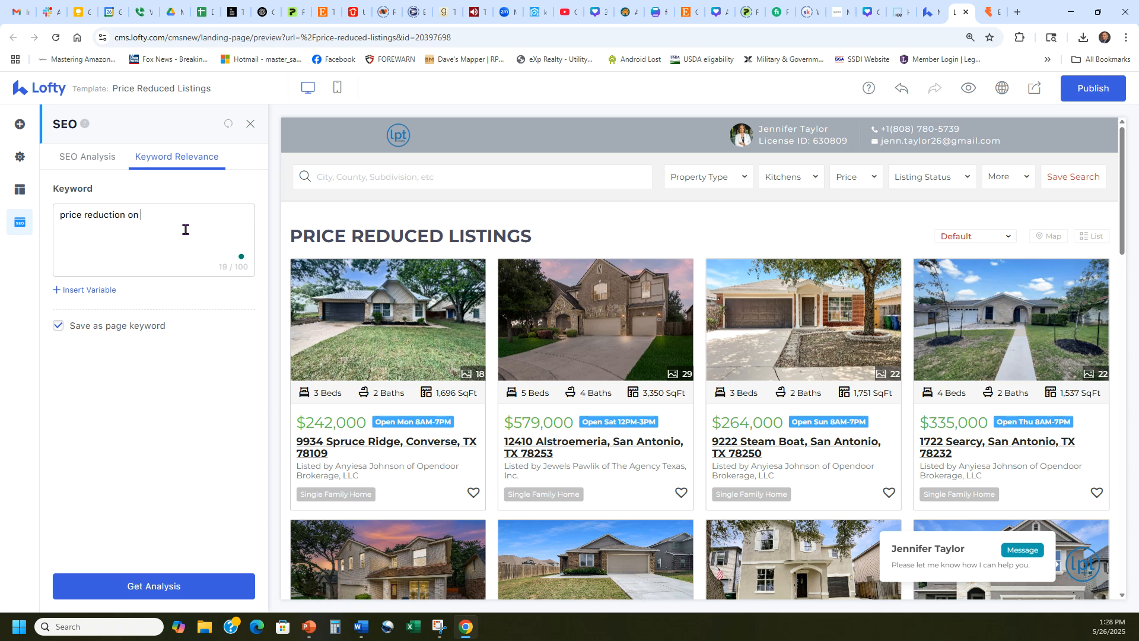
pyautogui.write(' homes, homes for sale in san antonio,')
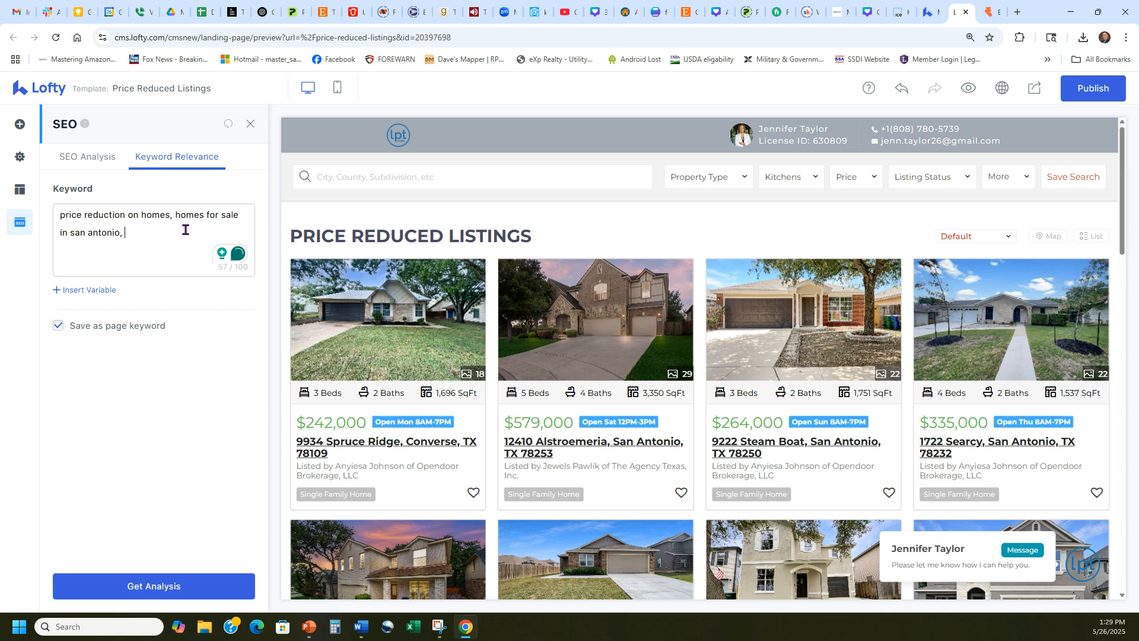
pyautogui.write('good deals on homes')
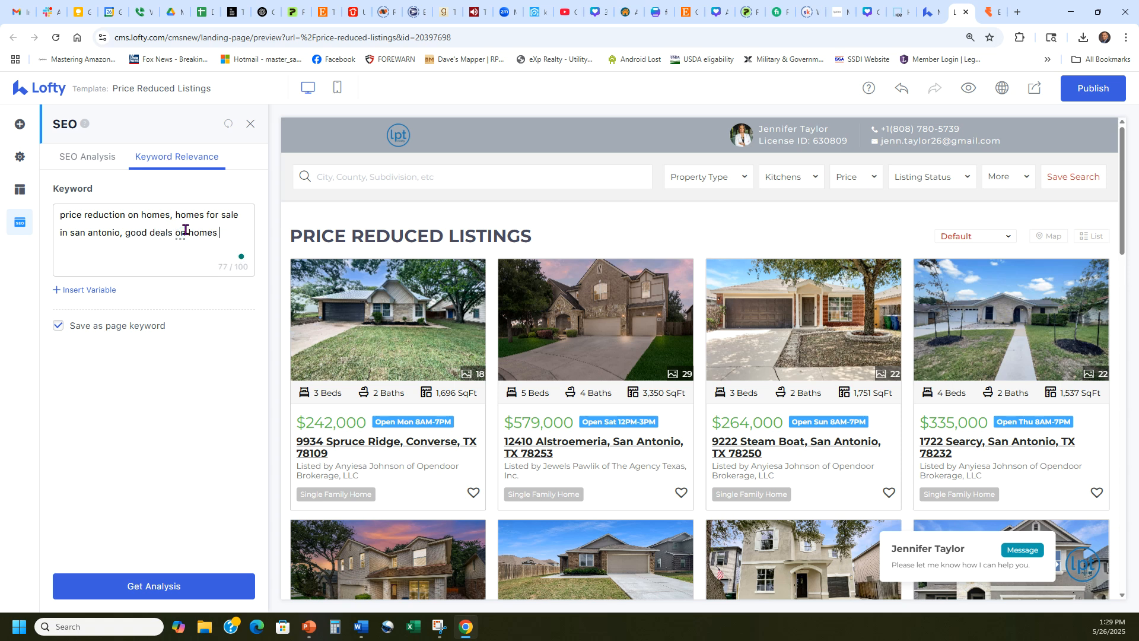
pyautogui.write(' for sale,')
# Correct the keyword text to "San Antonio" with no trailing comma, and request the keyword analysis
pyautogui.moveTo(177, 236)
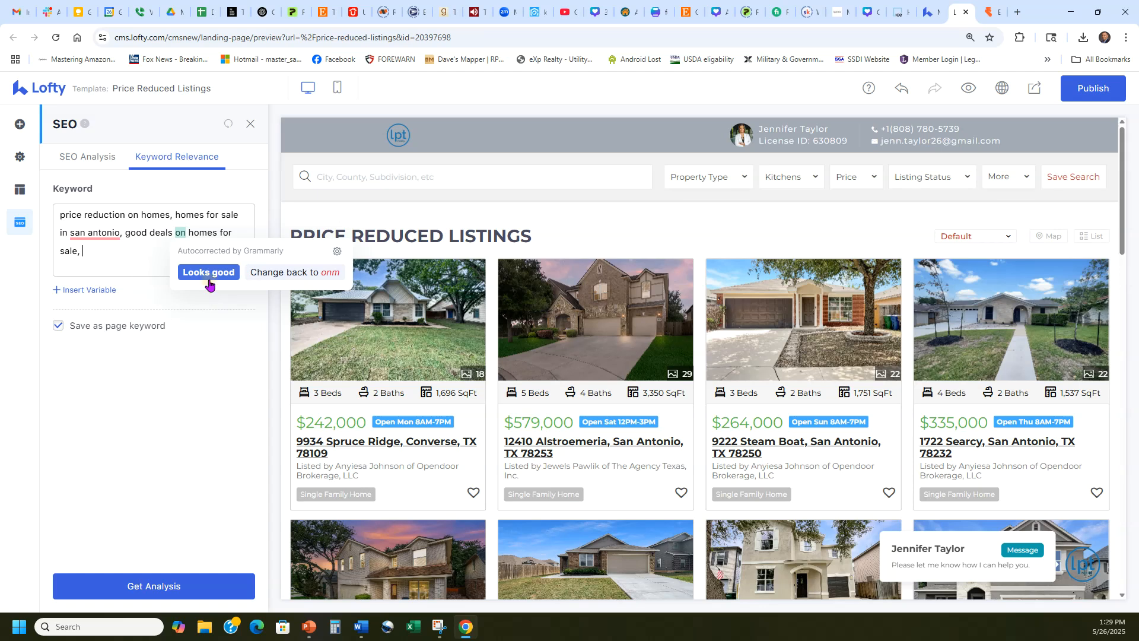
pyautogui.click(209, 273)
pyautogui.moveTo(107, 233)
pyautogui.click(110, 268)
pyautogui.click(107, 256)
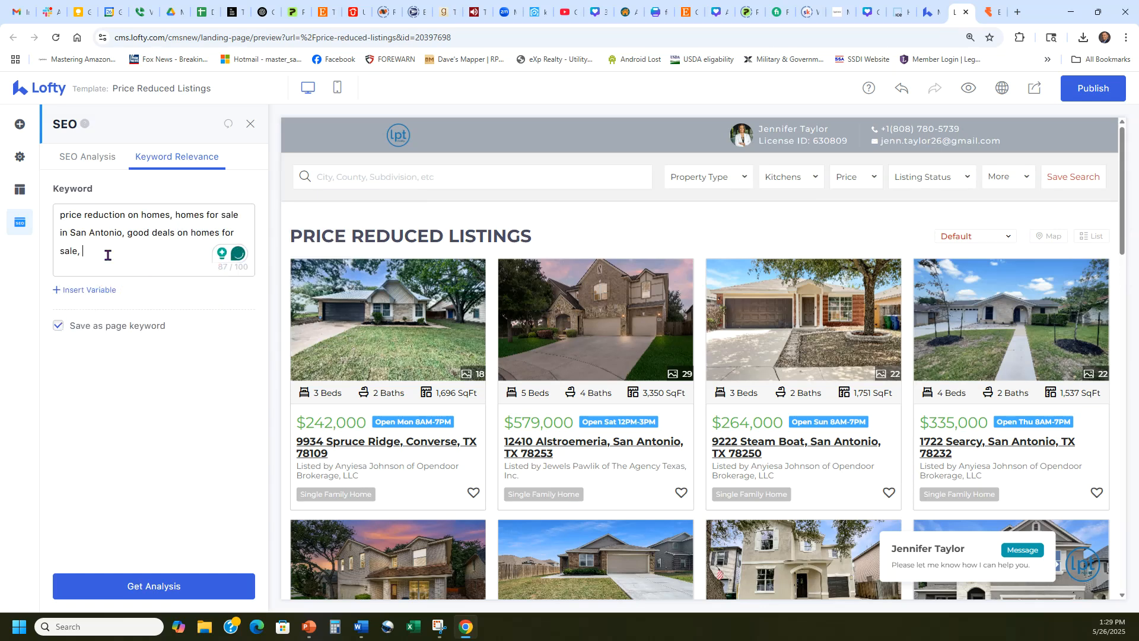
pyautogui.press('BackSpace')
pyautogui.click(161, 588)
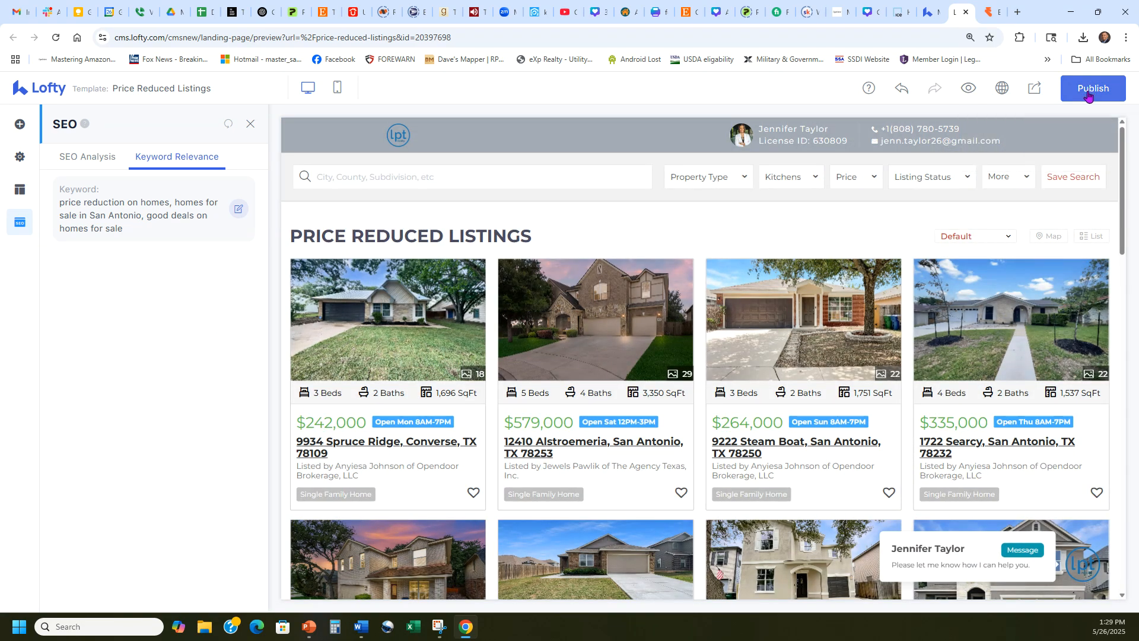
# Publish the landing page and start a social media post for it
pyautogui.click(1085, 95)
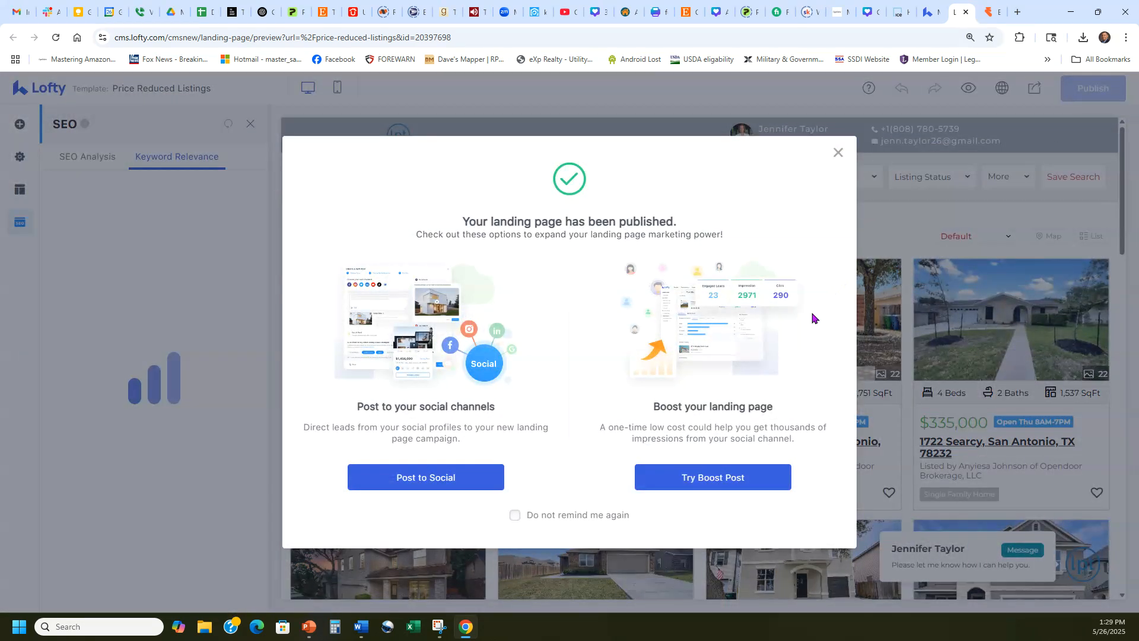
pyautogui.click(435, 485)
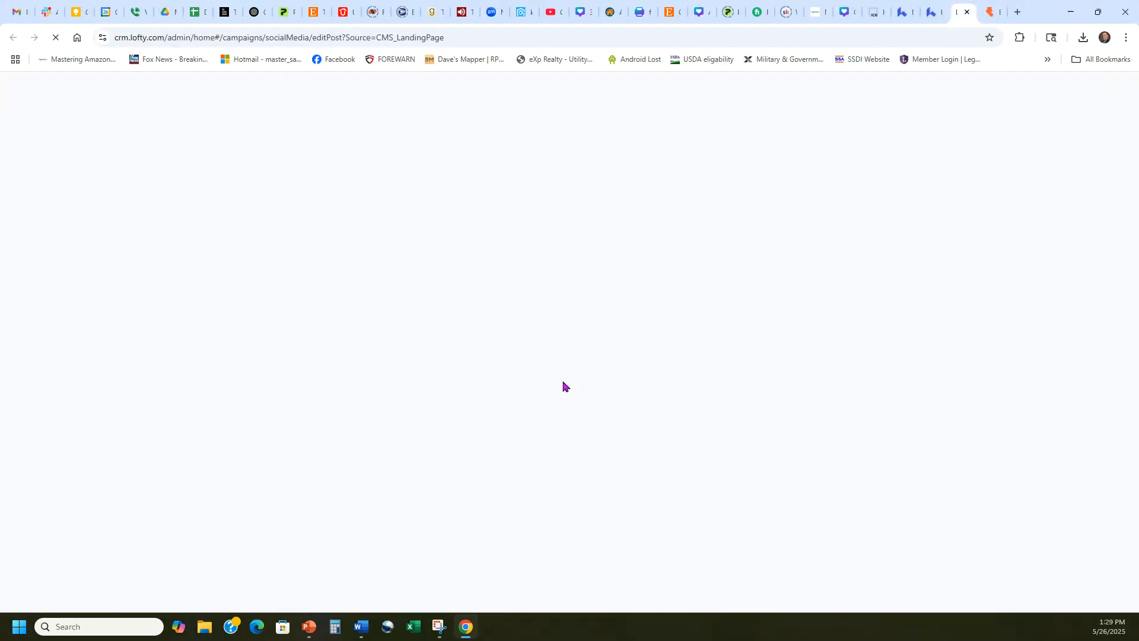
pyautogui.click(1085, 561)
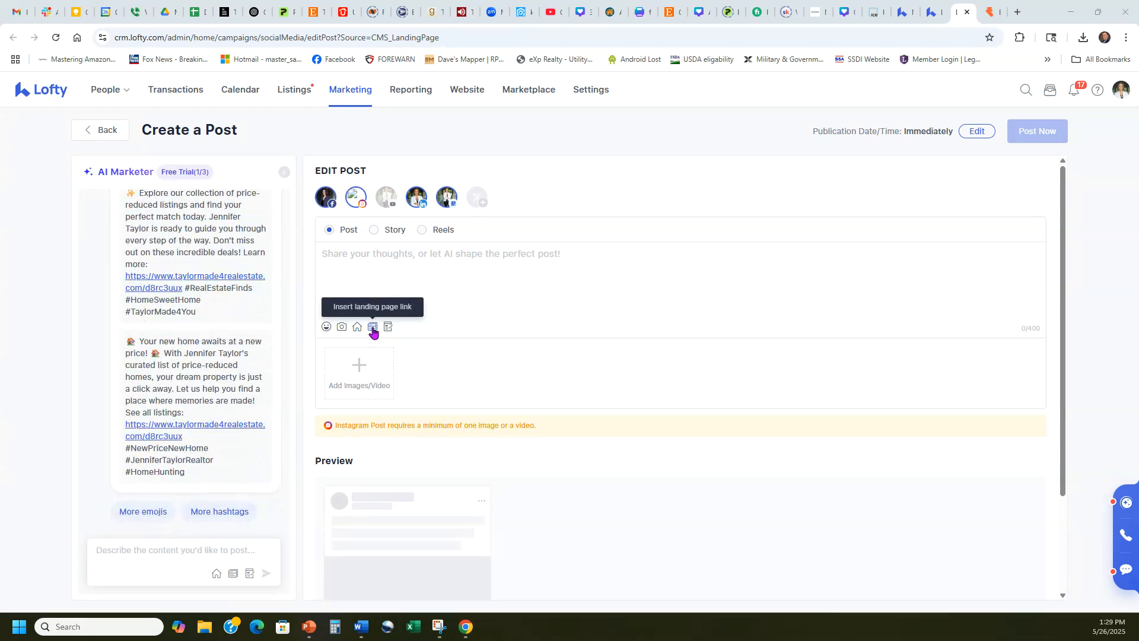
# Use the third AI-suggested caption, "Your new home awaits at a new price!", as the post text and check the landing page link chooser
pyautogui.click(171, 349)
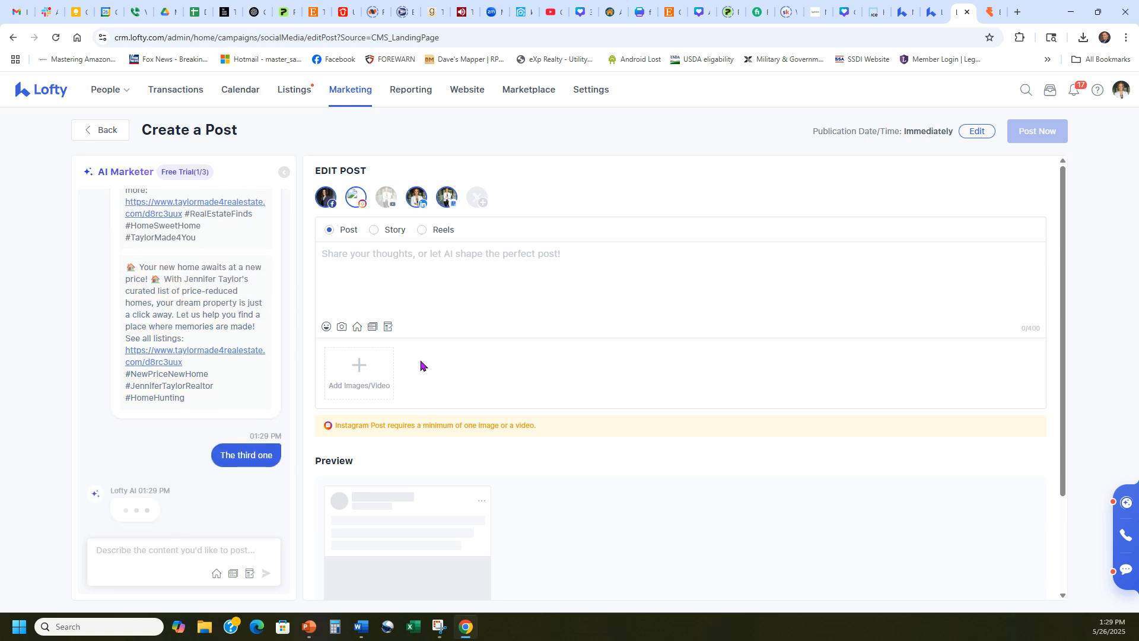
pyautogui.click(370, 328)
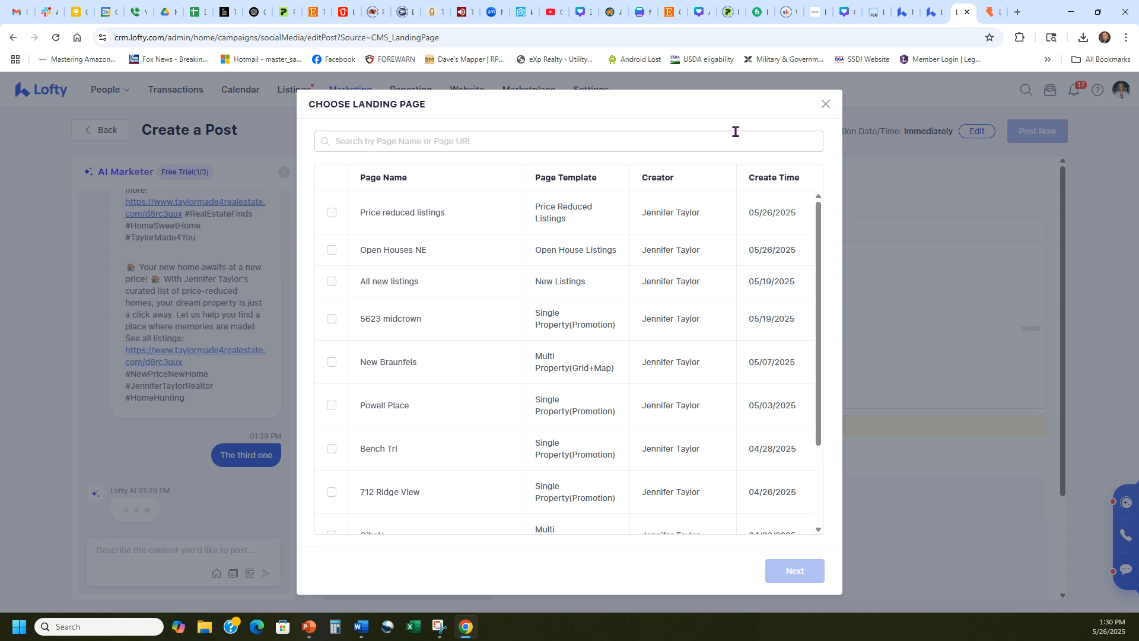
pyautogui.click(825, 105)
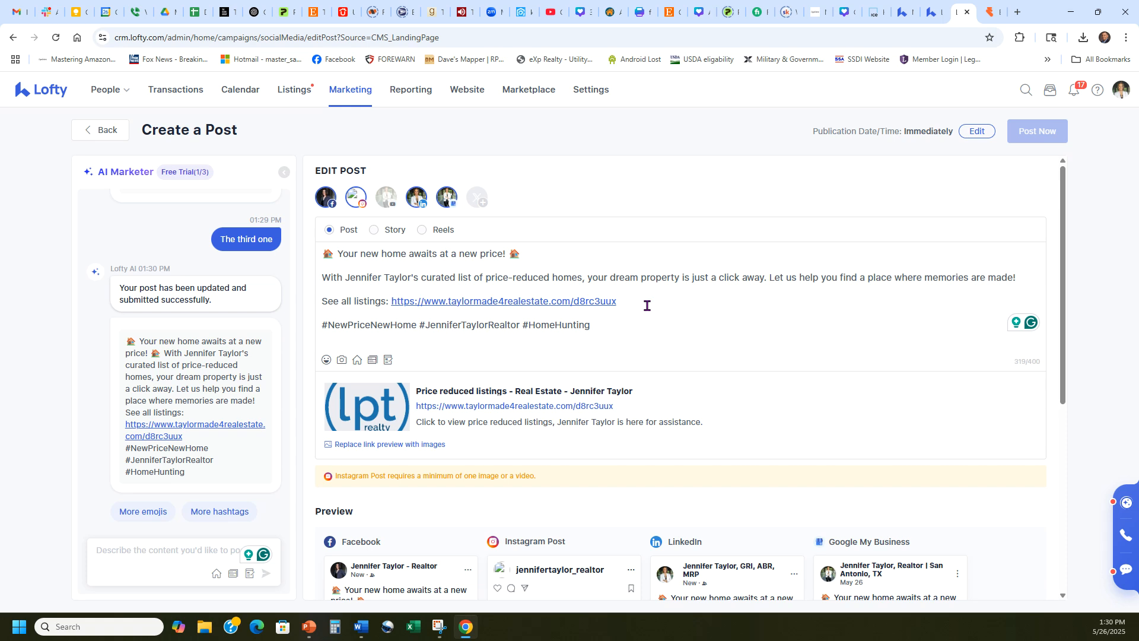
# Copy the "See all listings" line with the landing page link from the post text
pyautogui.moveTo(649, 298)
pyautogui.mouseDown()
pyautogui.moveTo(392, 294)
pyautogui.moveTo(669, 292)
pyautogui.moveTo(659, 297)
pyautogui.mouseUp()
pyautogui.click(378, 294)
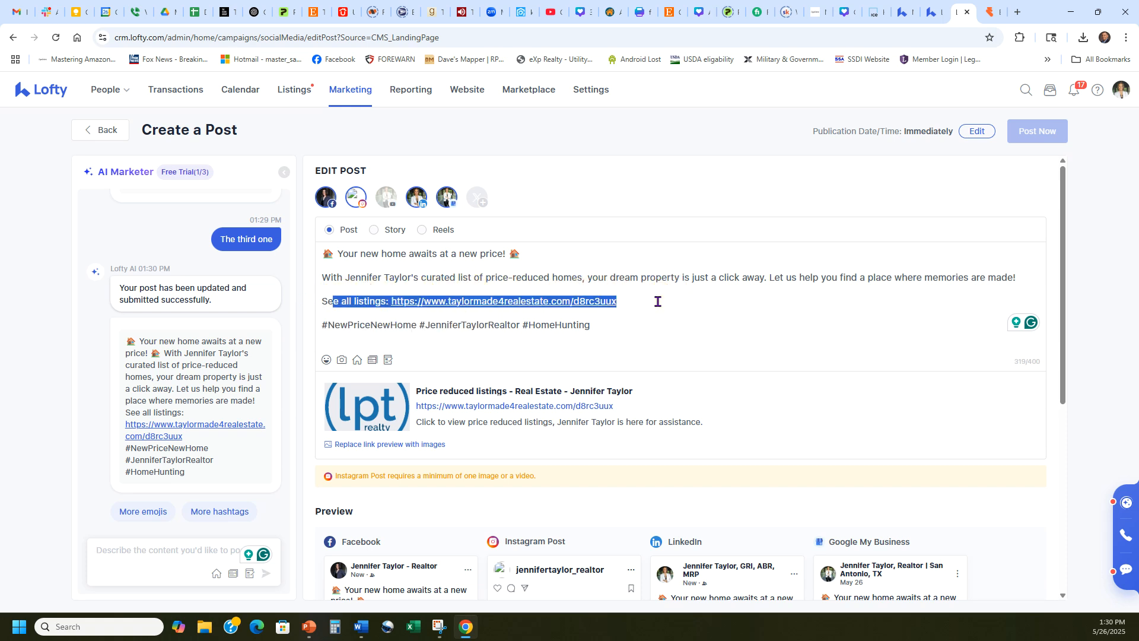
pyautogui.click(661, 308)
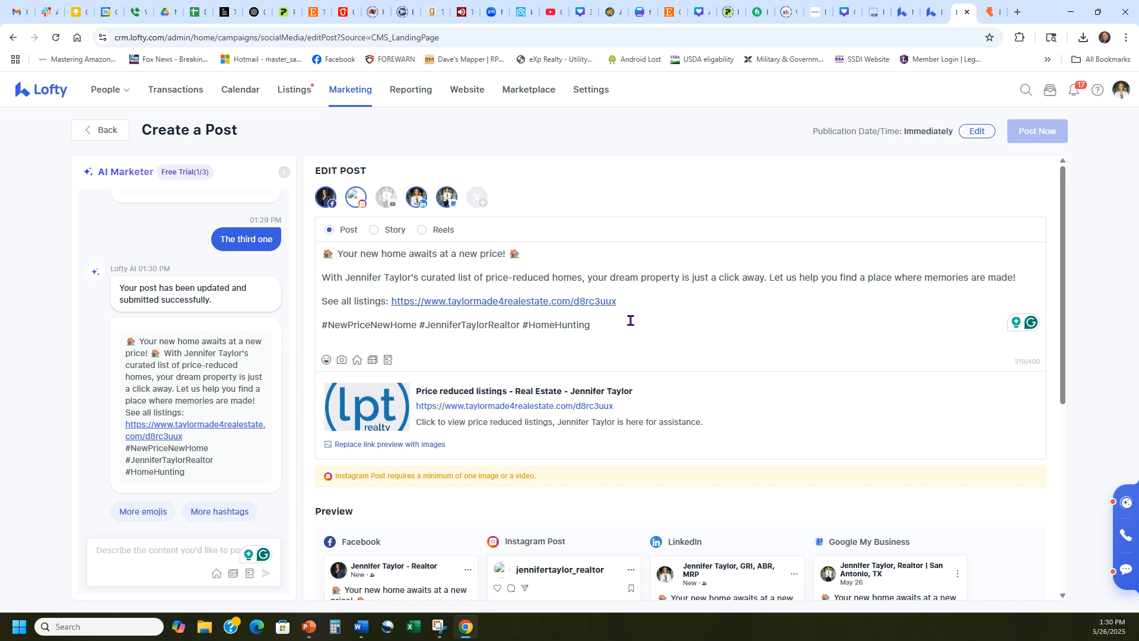
# Open Facebook in a new browser tab and paste the copied listings link into a new post
pyautogui.click(1017, 12)
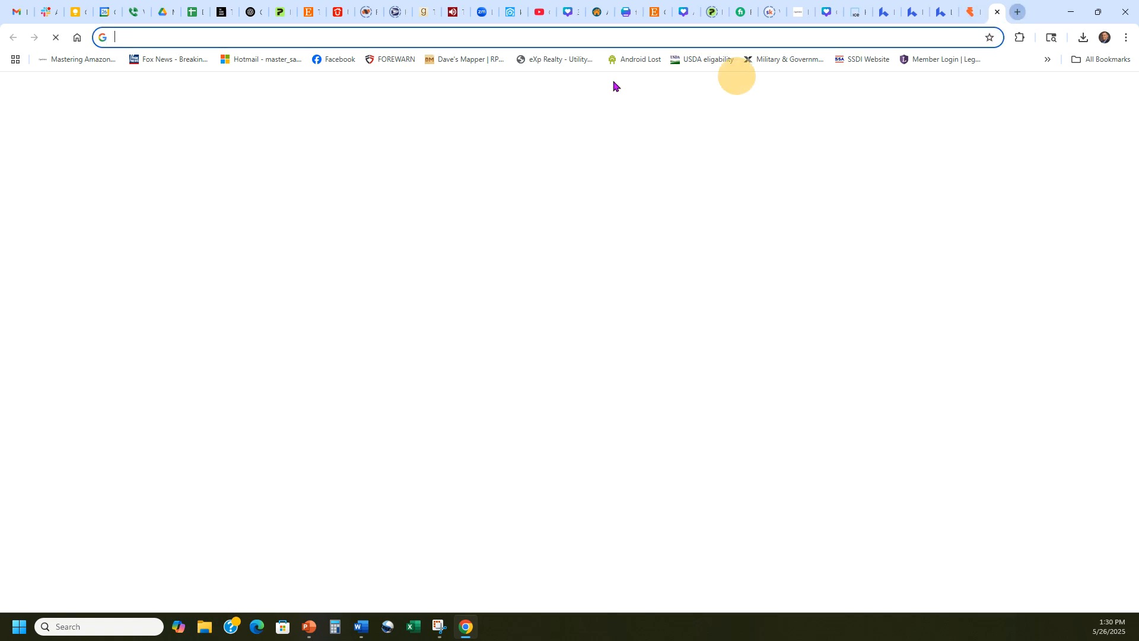
pyautogui.click(338, 59)
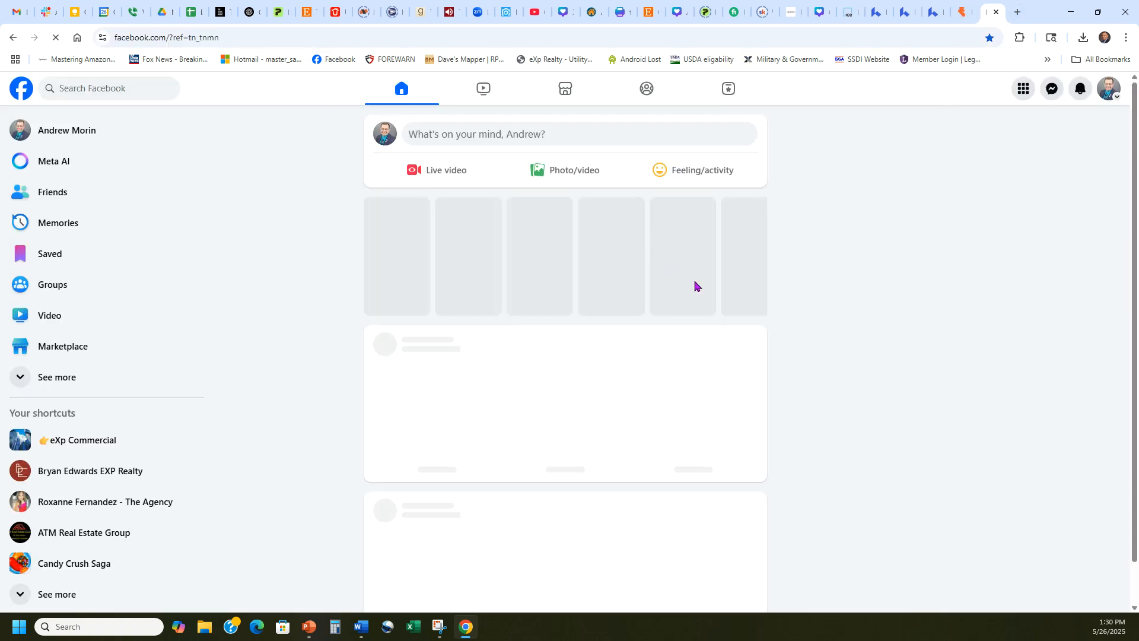
pyautogui.click(590, 133)
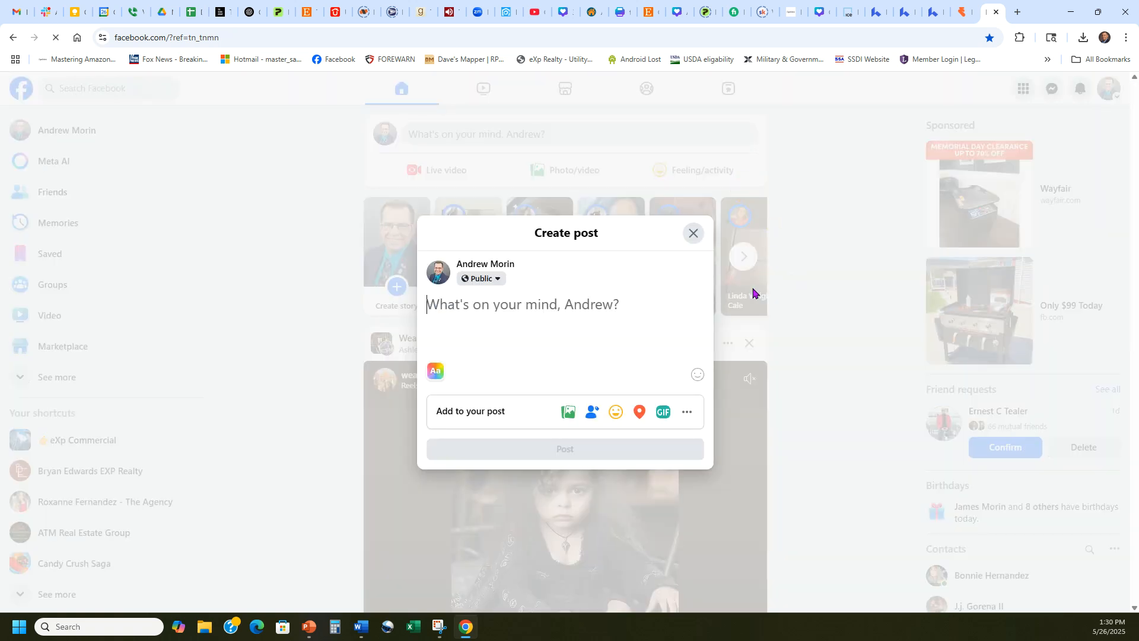
pyautogui.hotkey('ctrl', 'v')
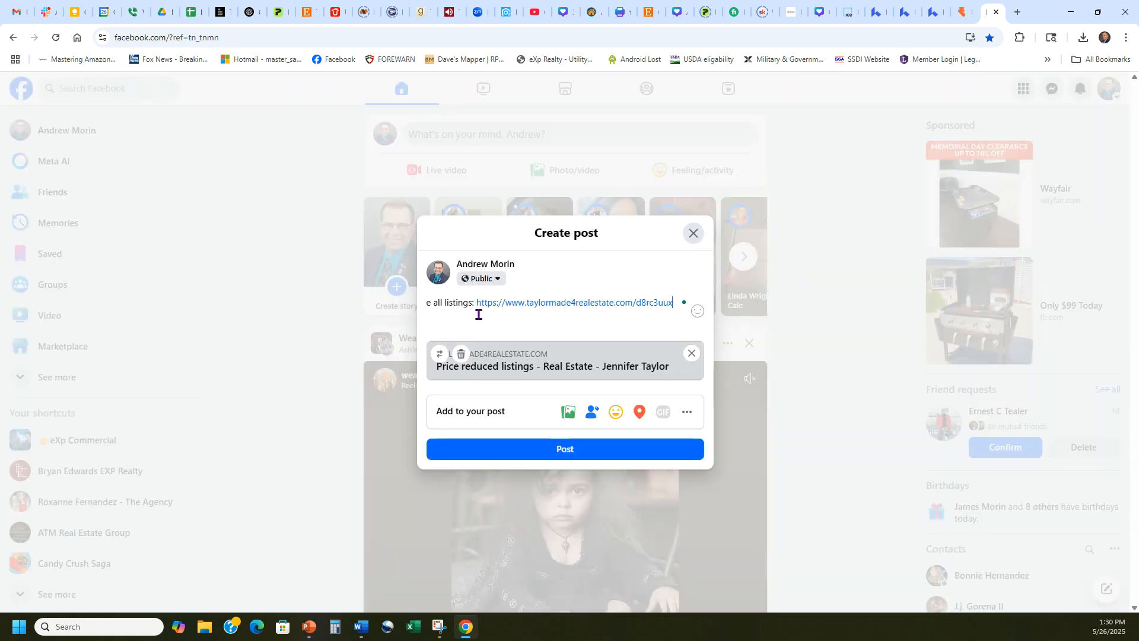
# Clear the text of the Facebook post and discard the draft
pyautogui.hotkey('ctrl', 'a')
pyautogui.press('BackSpace')
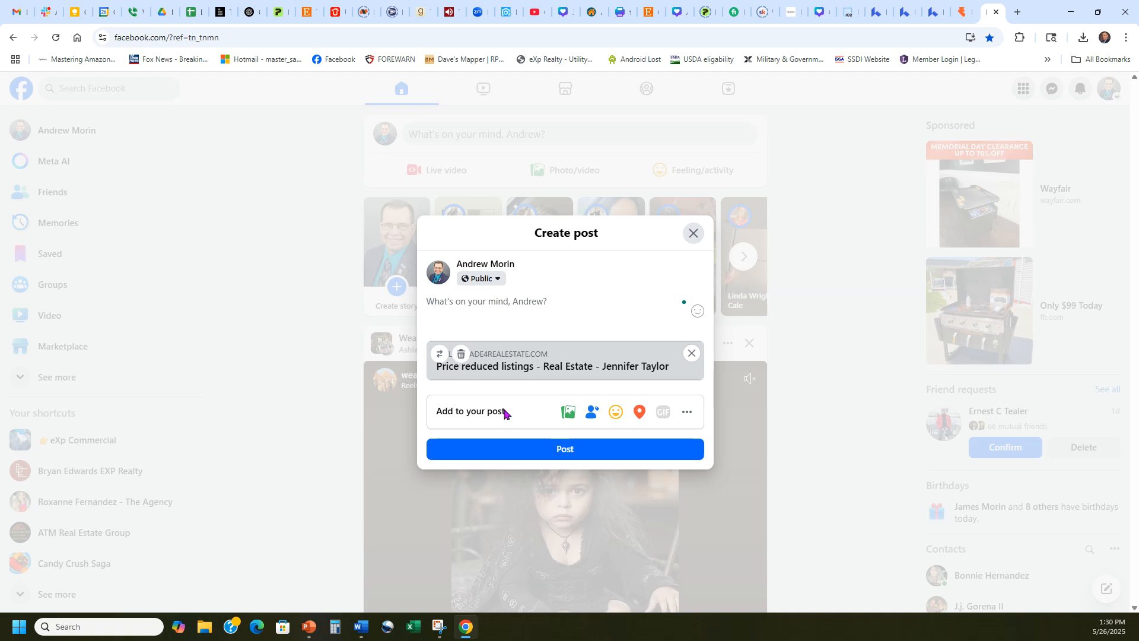
pyautogui.click(695, 235)
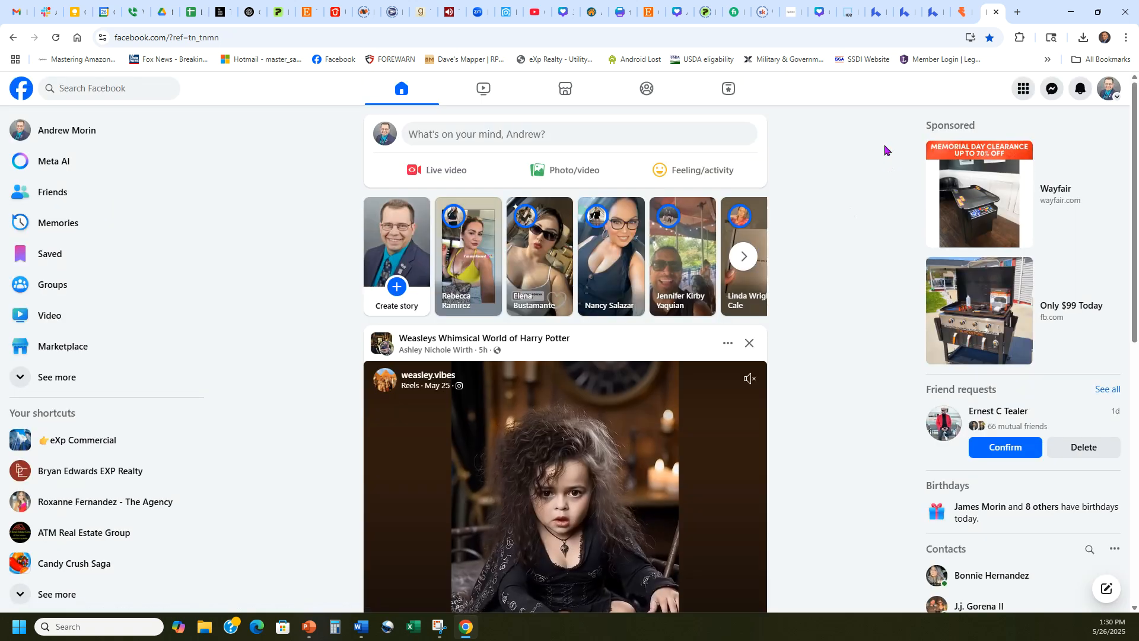
# Return to the Lofty post editor and check the Instagram media requirement below the post
pyautogui.click(934, 11)
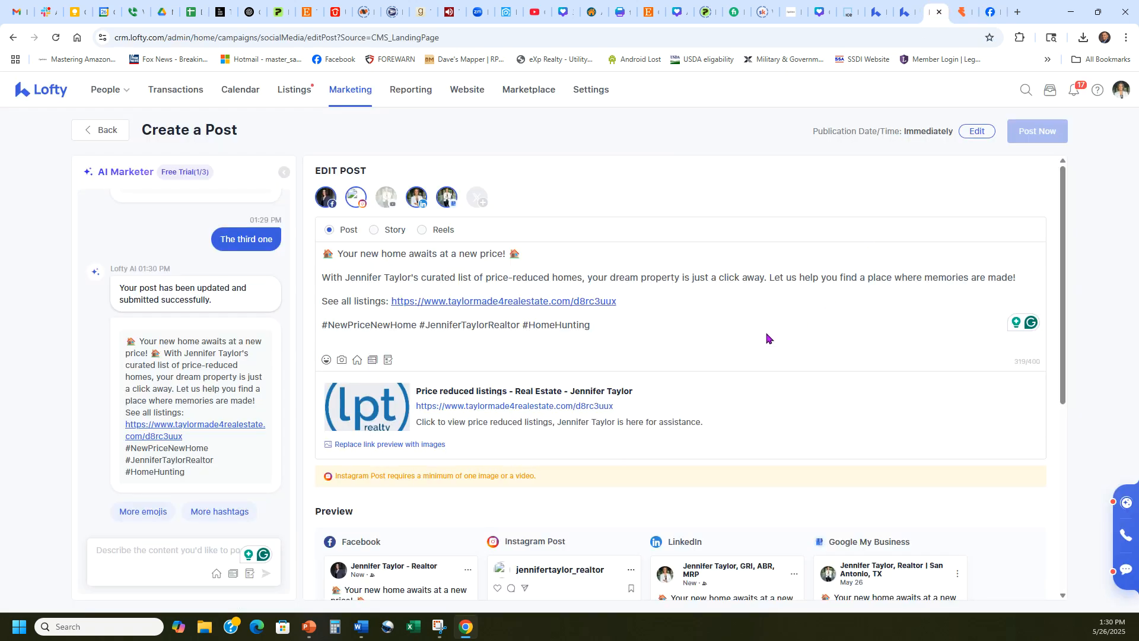
pyautogui.scroll(-5, 788, 313)
pyautogui.scroll(5, 715, 369)
pyautogui.moveTo(554, 477); pyautogui.dragTo(326, 478)
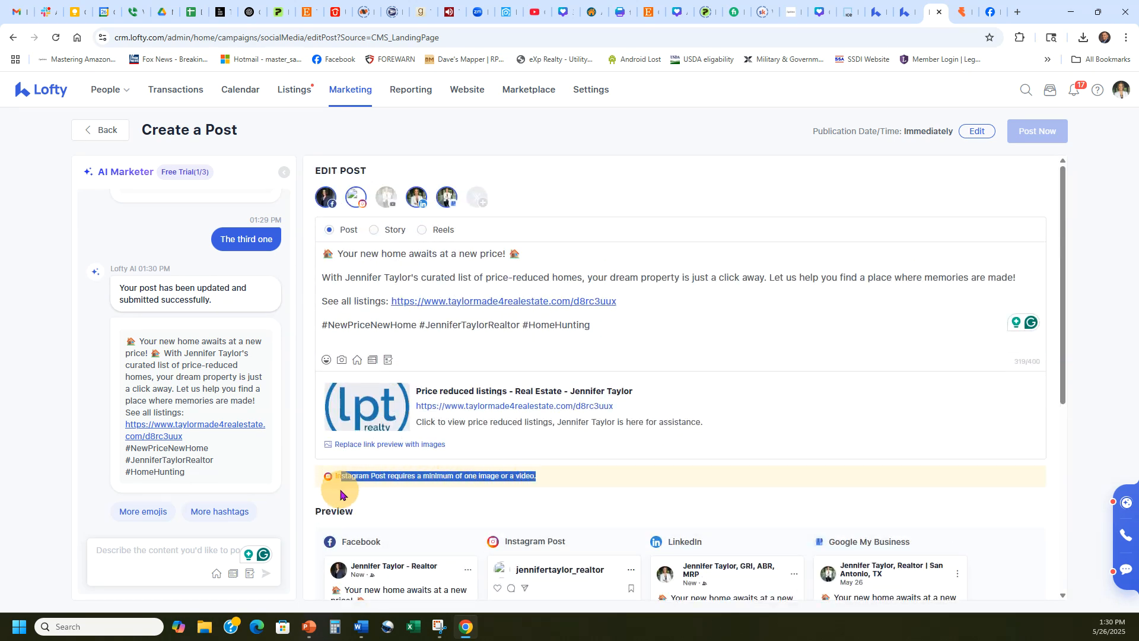
pyautogui.click(375, 502)
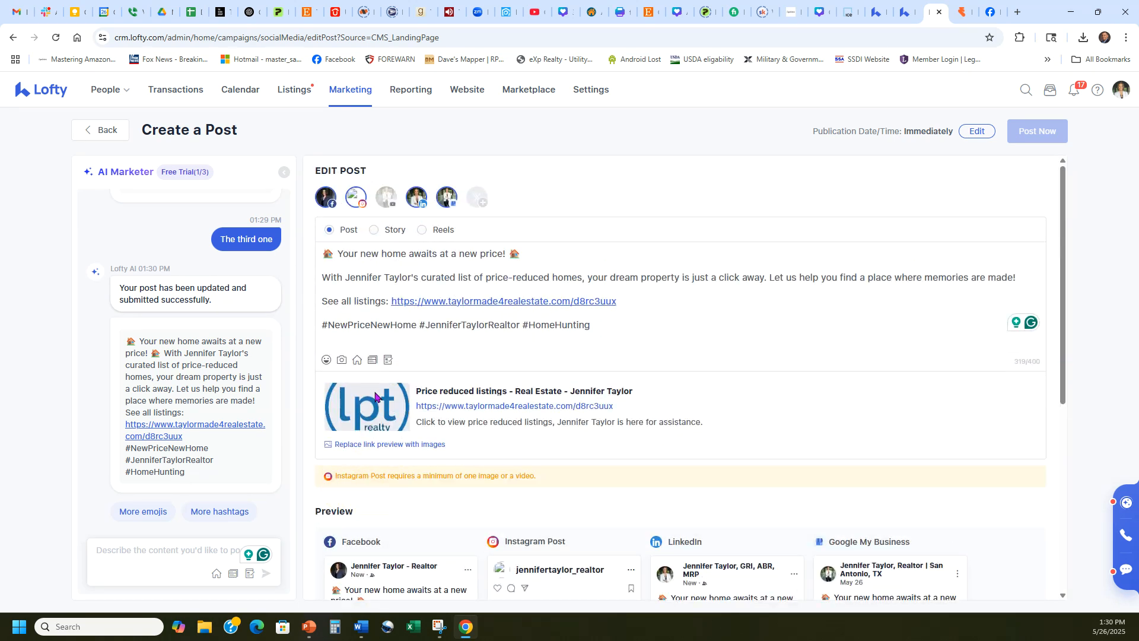
# Replace the post's link preview with the "3 Bedroom 4.5 Baths" PNG image and check the channel previews
pyautogui.click(389, 444)
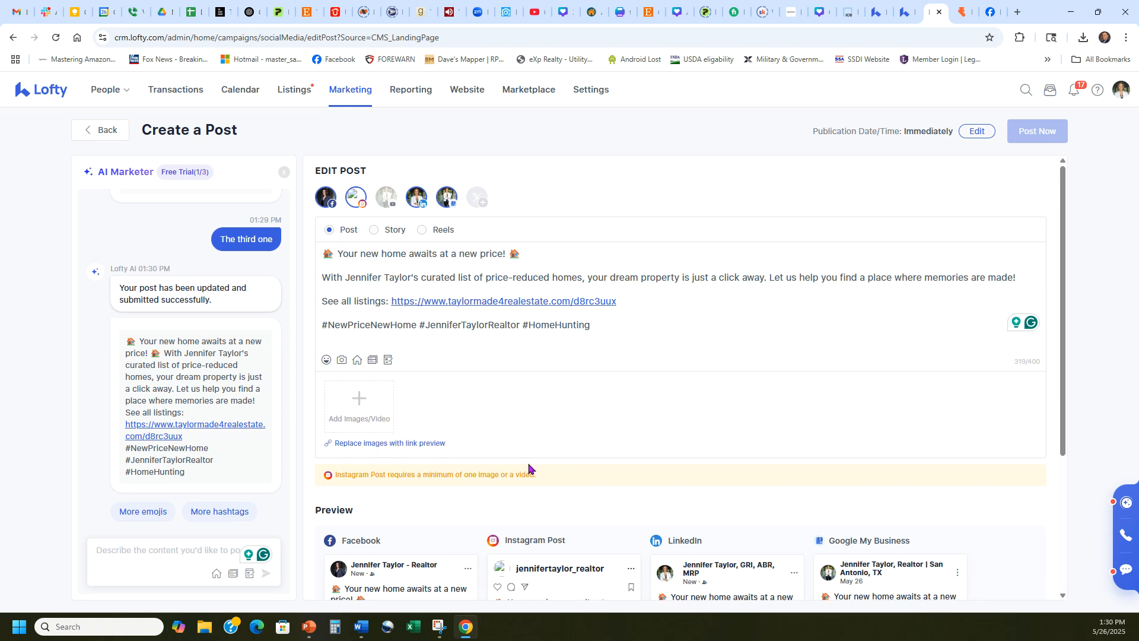
pyautogui.click(367, 404)
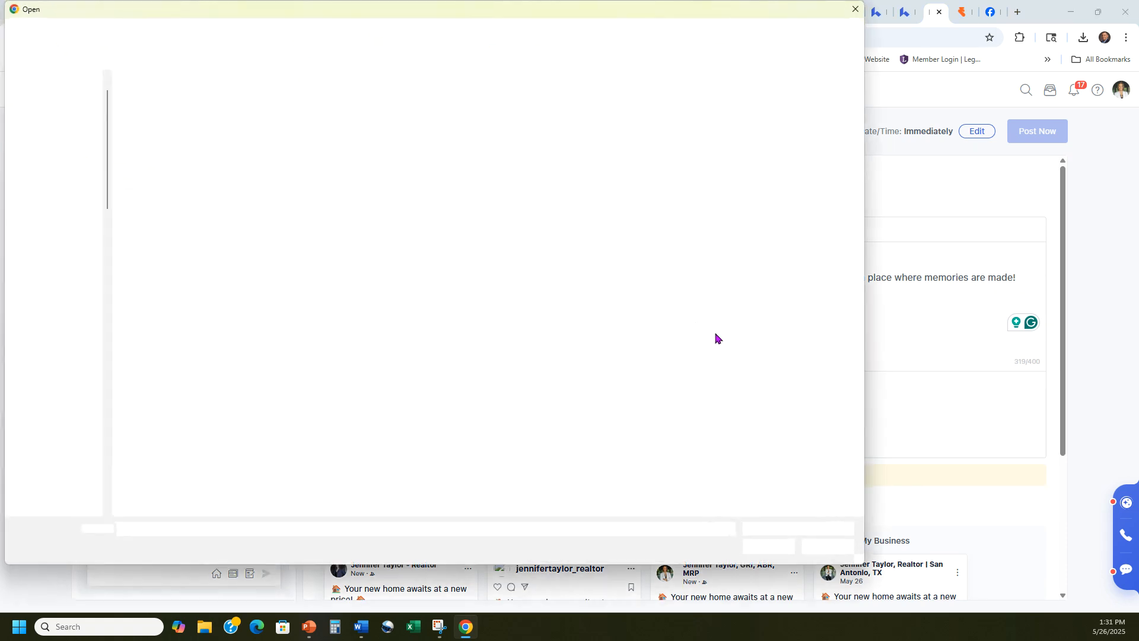
pyautogui.doubleClick(220, 115)
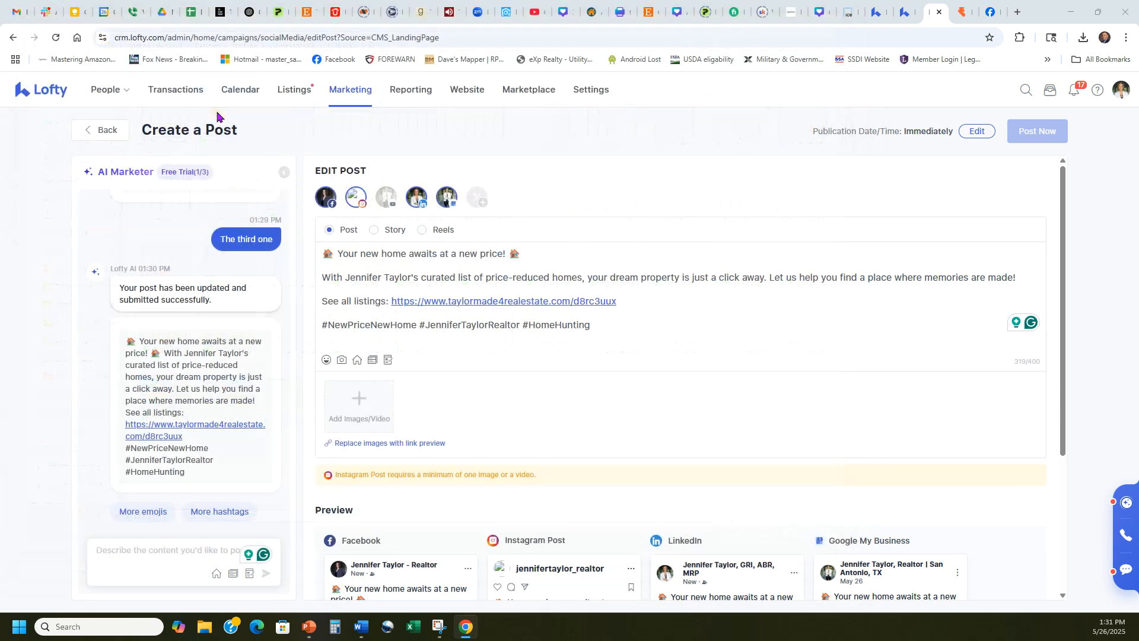
pyautogui.scroll(-5, 763, 305)
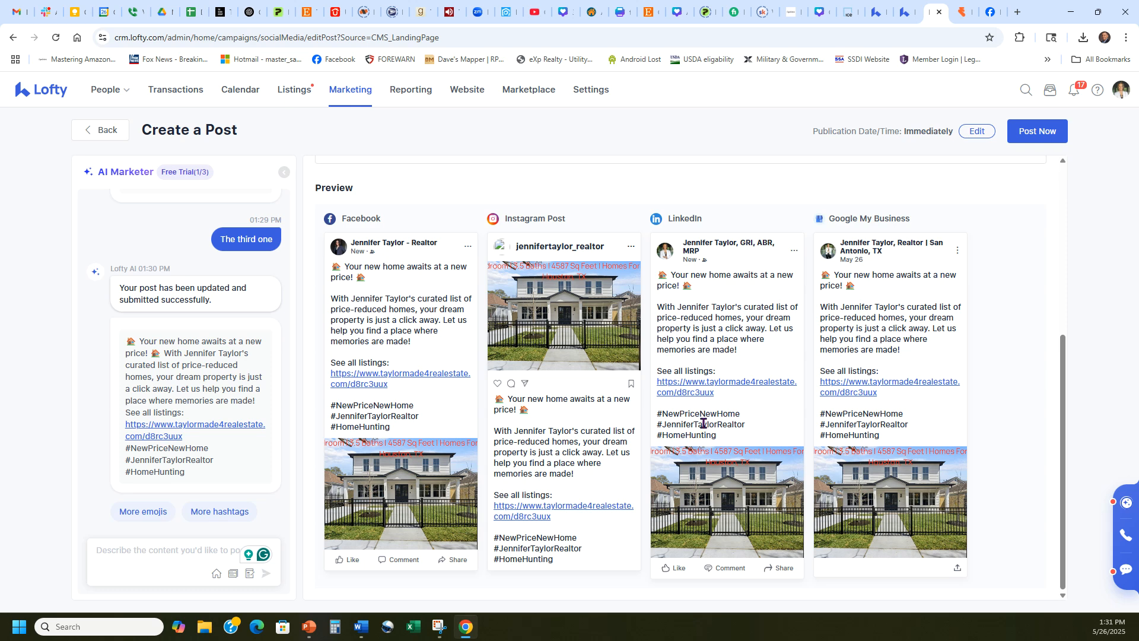
pyautogui.scroll(5, 702, 424)
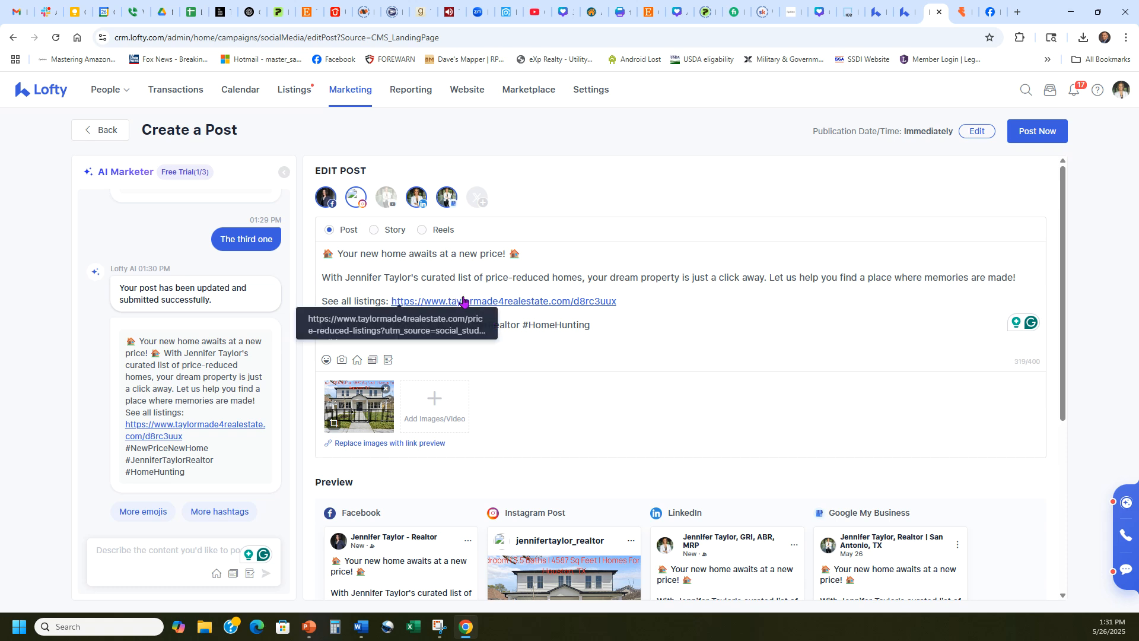
# Reword the opening of the post's second paragraph to "With a free list of price-reduced homes"
pyautogui.moveTo(455, 278); pyautogui.dragTo(322, 278)
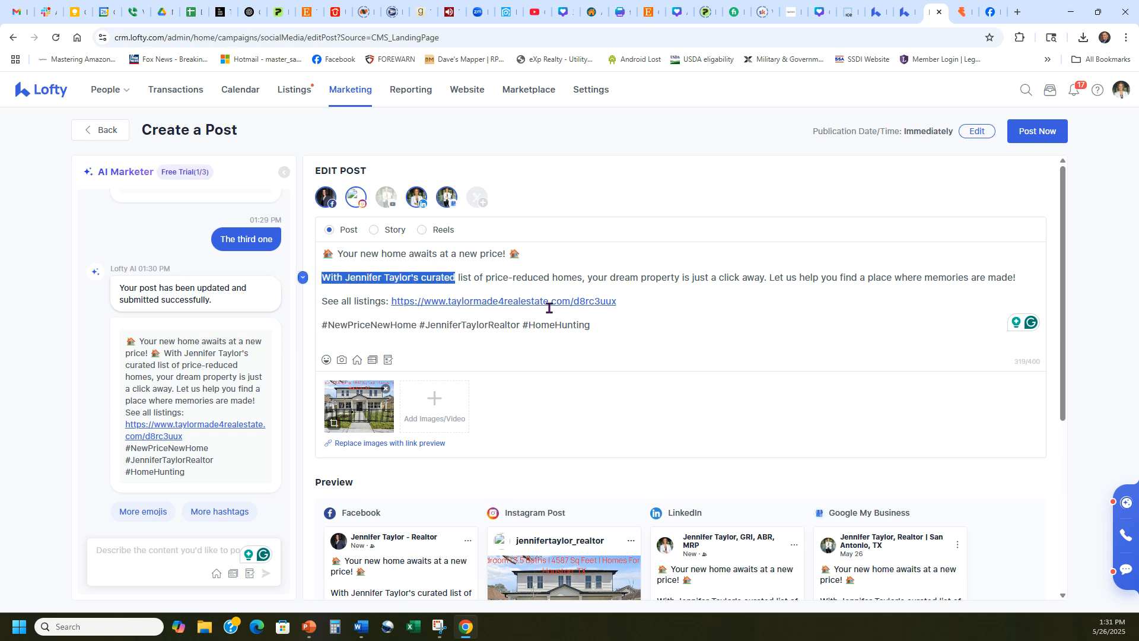
pyautogui.write('Free li')
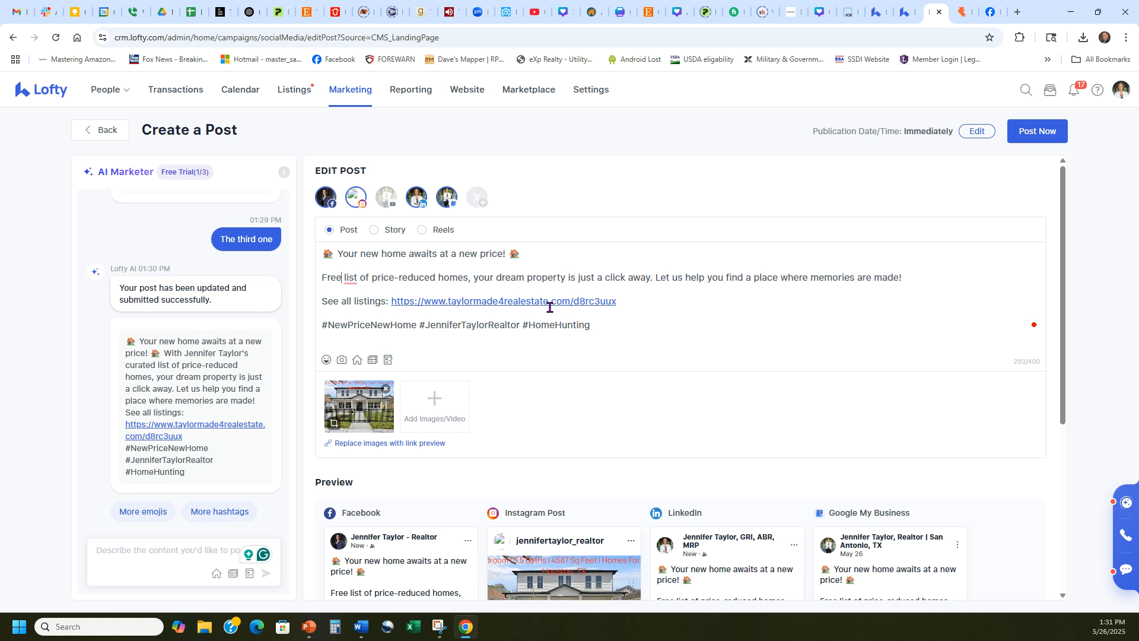
pyautogui.write('st of')
pyautogui.press('Delete')
pyautogui.press('Delete')
pyautogui.press('Delete')
pyautogui.press('Delete')
pyautogui.press('Delete')
pyautogui.press('Delete')
pyautogui.press('Delete')
pyautogui.press('Delete')
pyautogui.write('With')
pyautogui.press('Delete')
pyautogui.write('f')
pyautogui.click(664, 319)
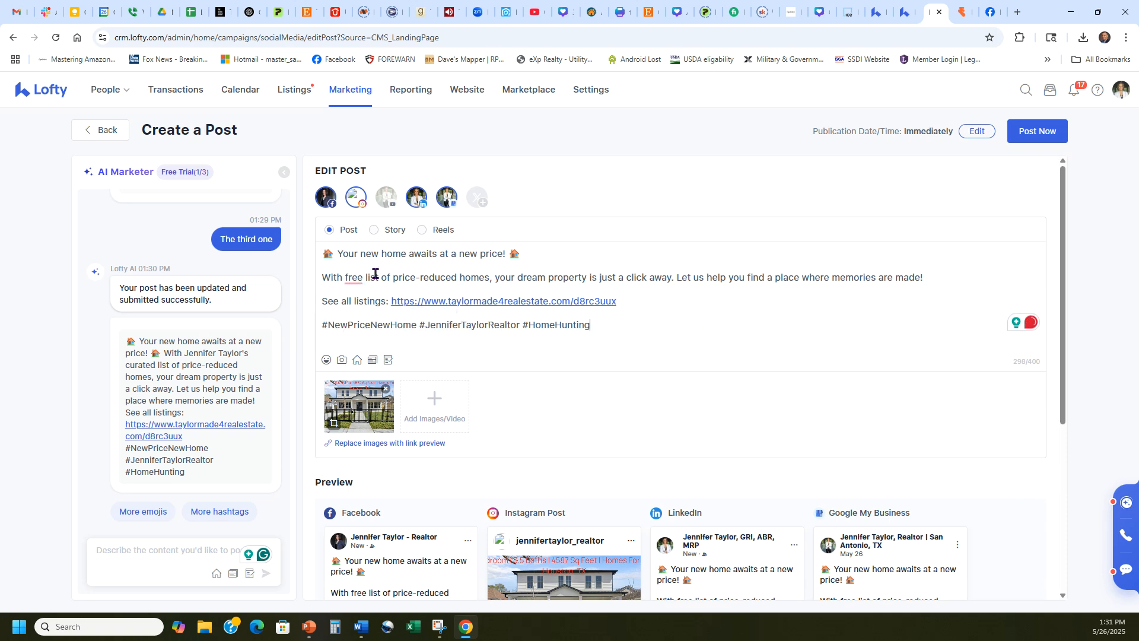
pyautogui.moveTo(359, 278)
pyautogui.click(355, 309)
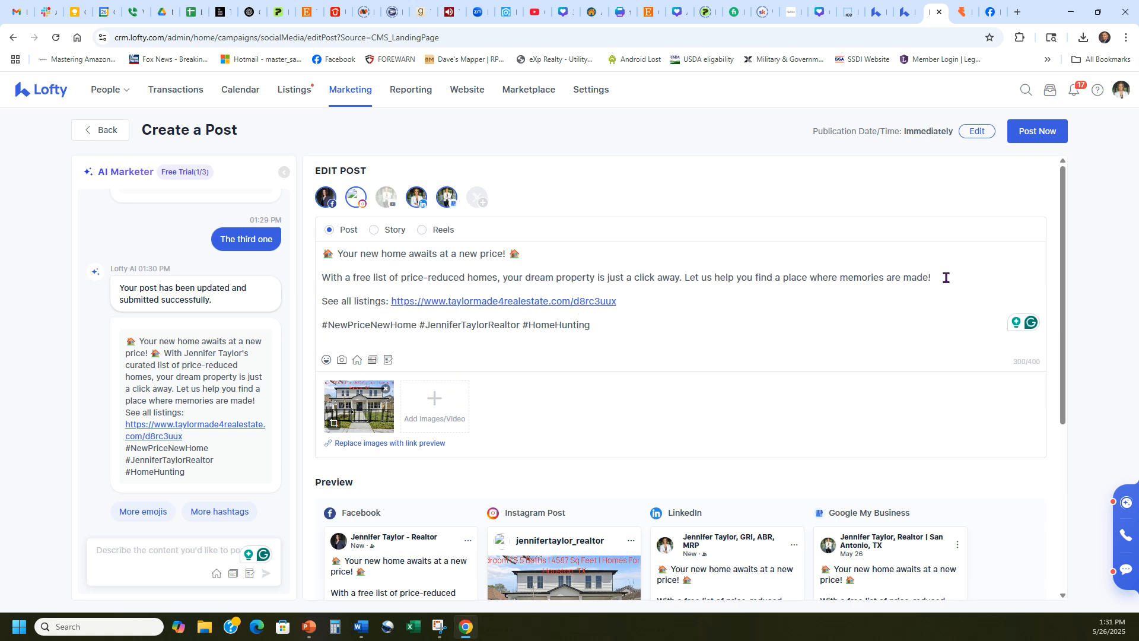
pyautogui.scroll(-5, 818, 252)
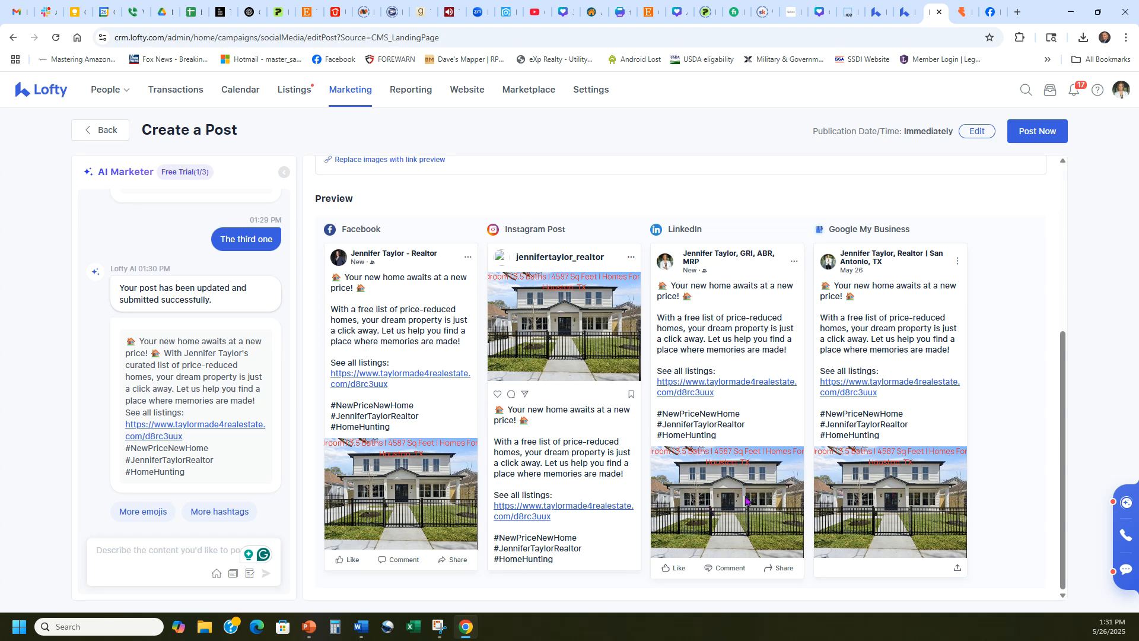
pyautogui.scroll(3, 581, 480)
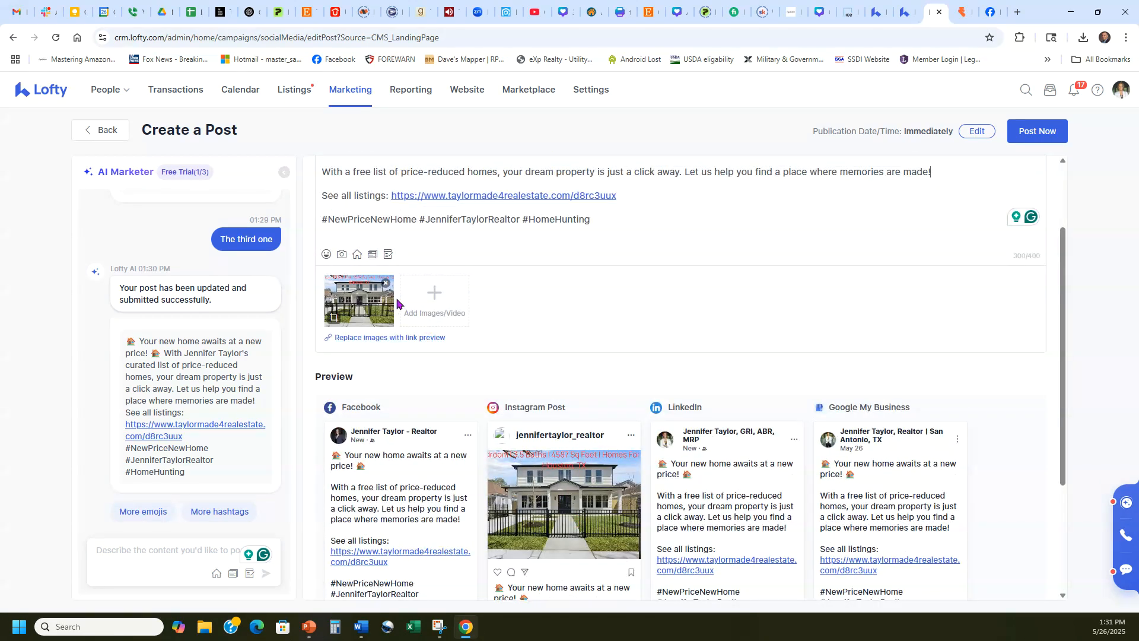
pyautogui.click(382, 288)
pyautogui.click(360, 299)
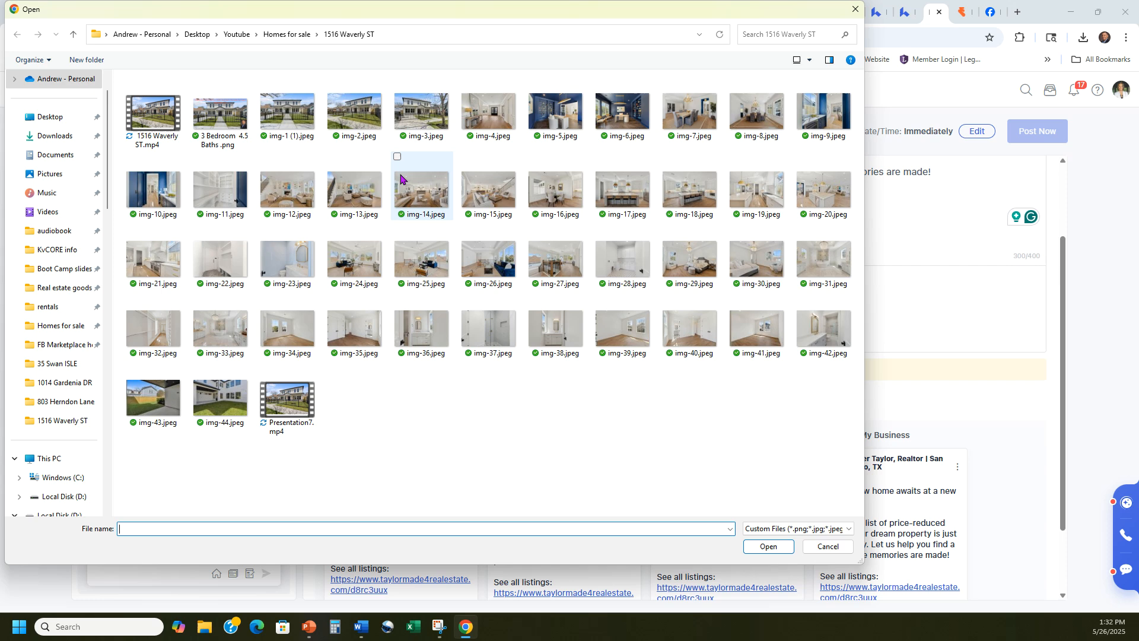
pyautogui.doubleClick(289, 124)
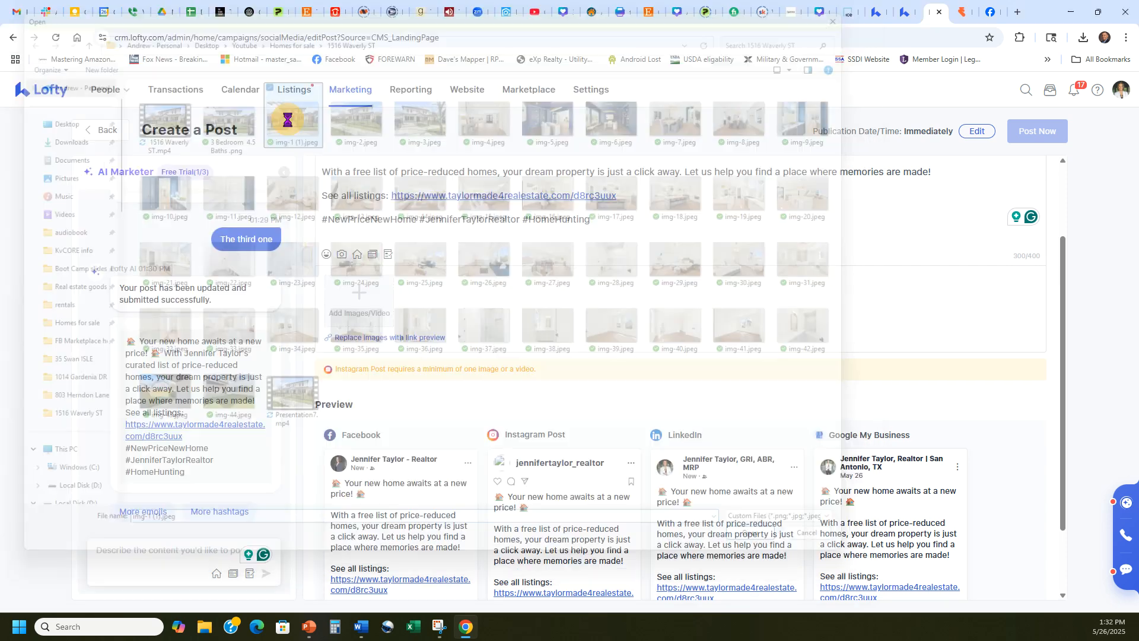
pyautogui.scroll(-3, 791, 315)
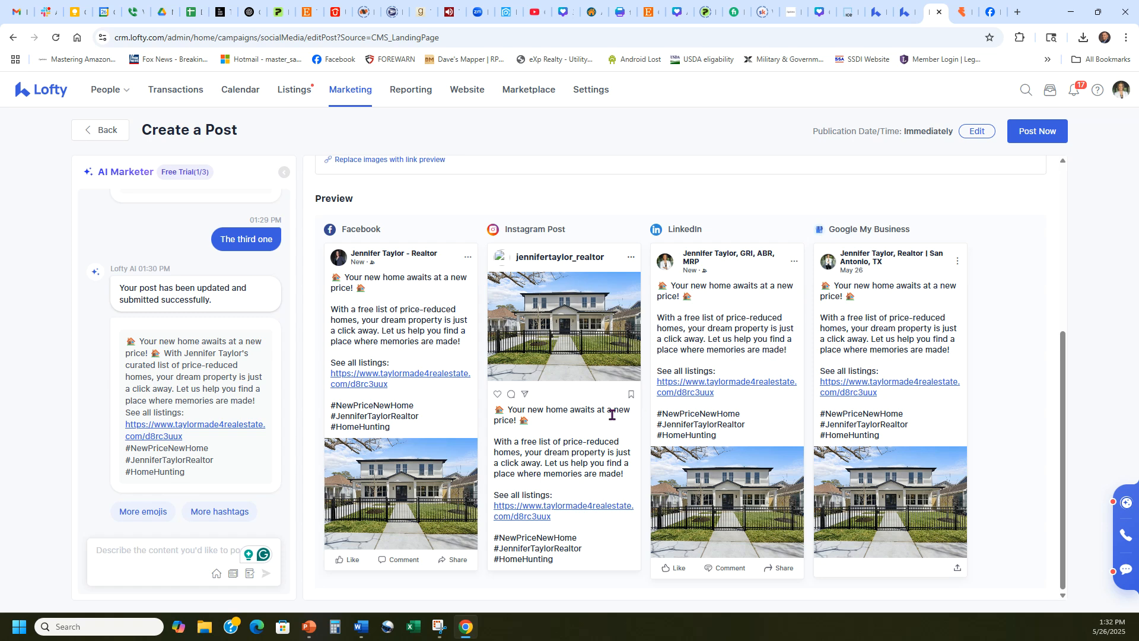
pyautogui.scroll(4, 610, 414)
pyautogui.scroll(-4, 606, 382)
pyautogui.scroll(5, 871, 522)
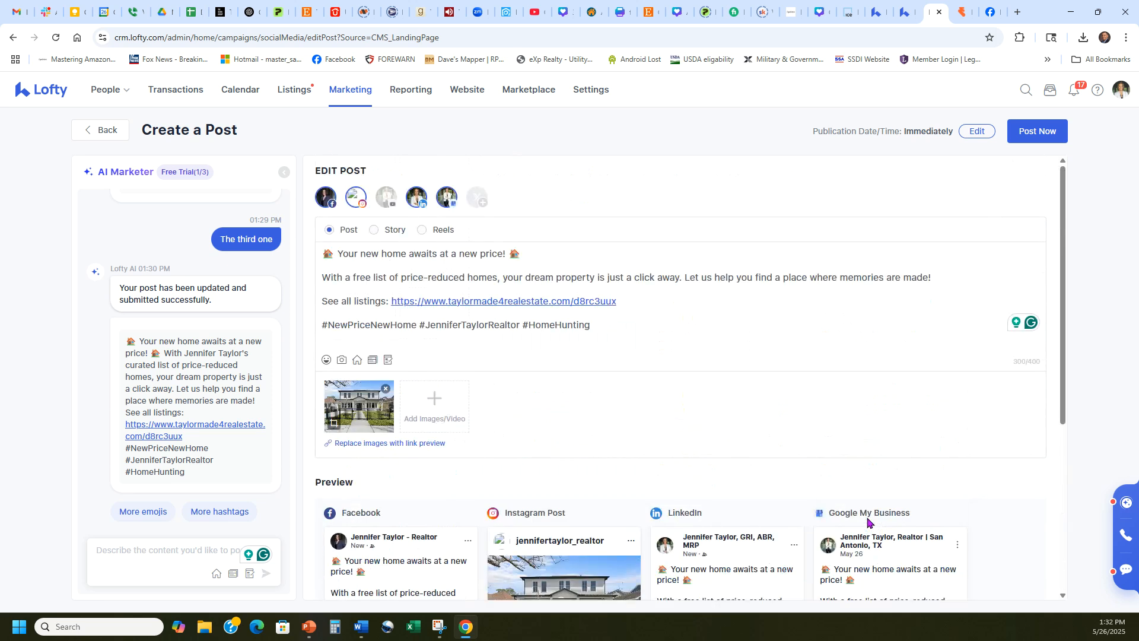
# Give the previews a last check and publish the post immediately to Facebook, Instagram, LinkedIn and Google My Business
pyautogui.click(1046, 137)
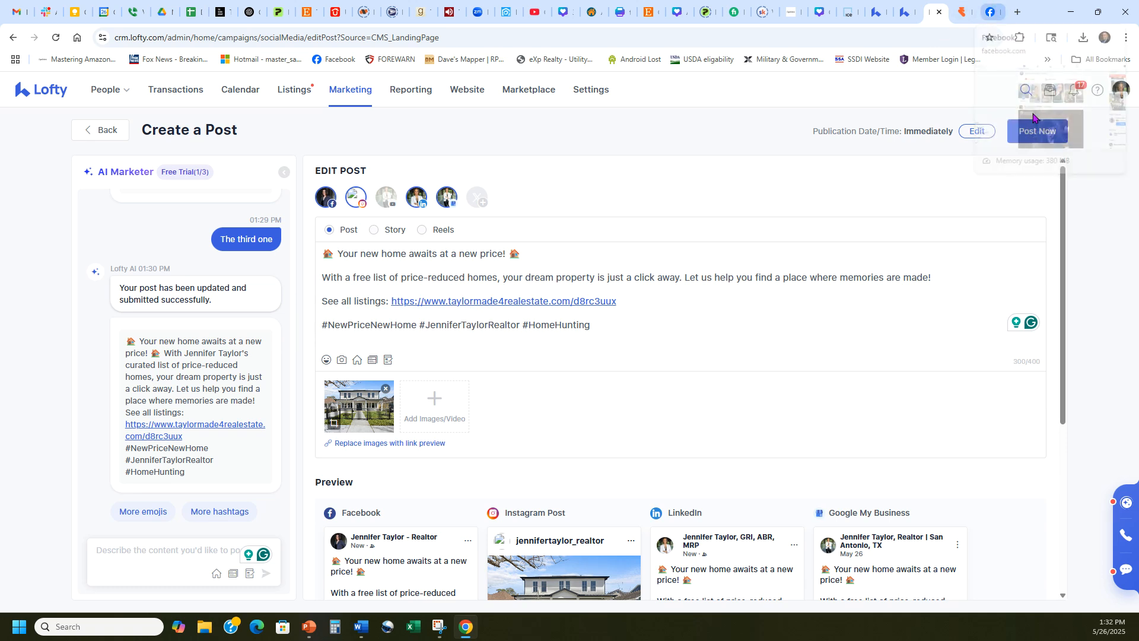
pyautogui.scroll(-2, 908, 351)
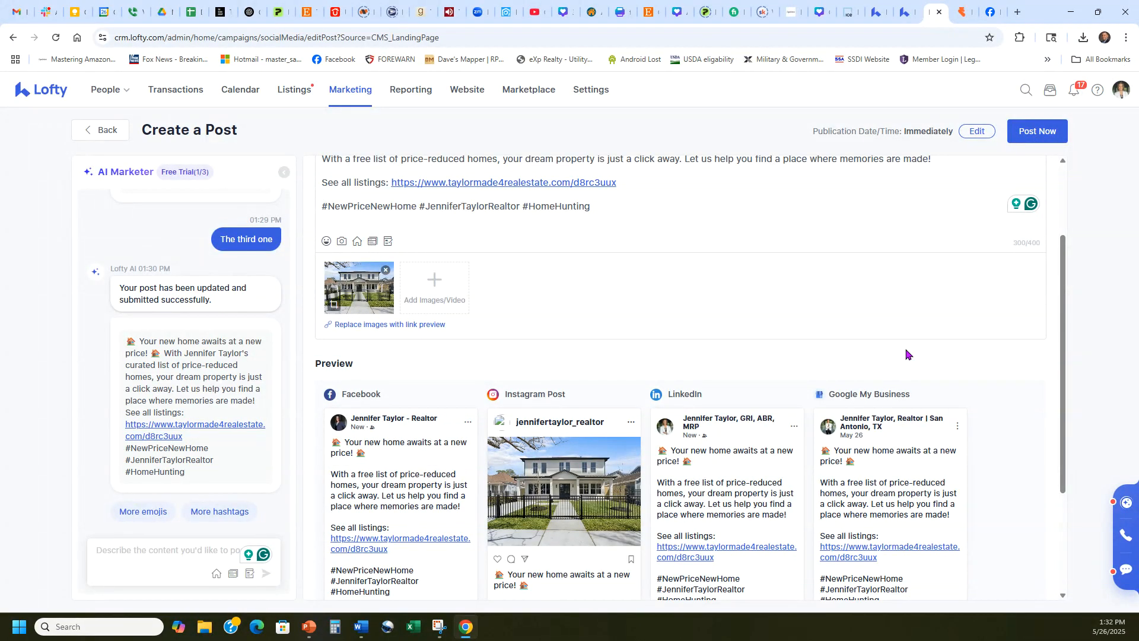
pyautogui.scroll(-3, 906, 354)
pyautogui.scroll(5, 1029, 183)
pyautogui.click(1037, 131)
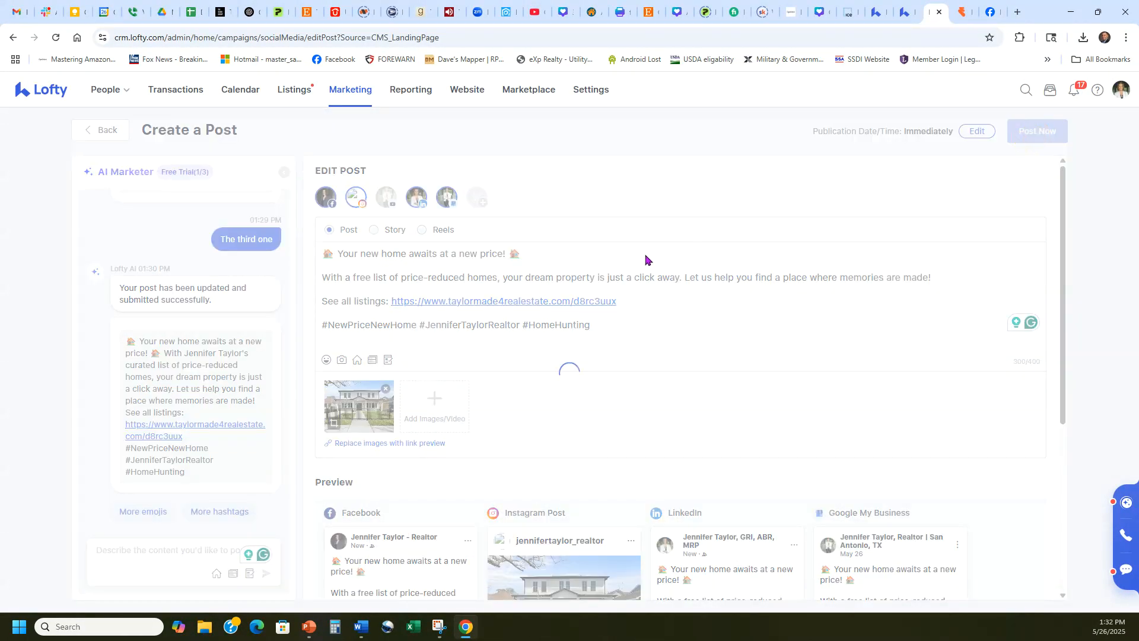